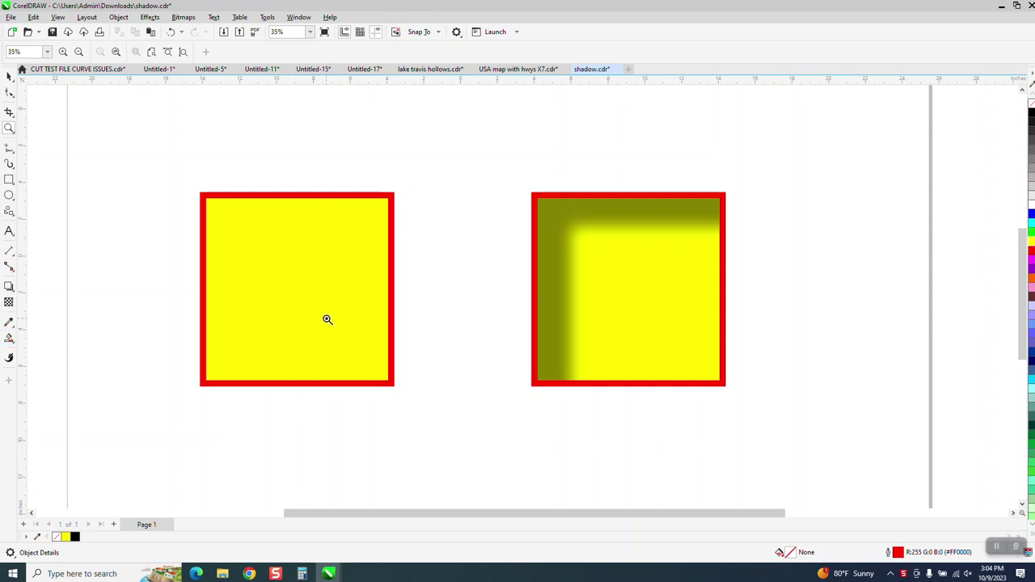
Choose the Shadow tool from the interactive effects flyout in the toolbox.
left_click(18, 296)
left_click(42, 288)
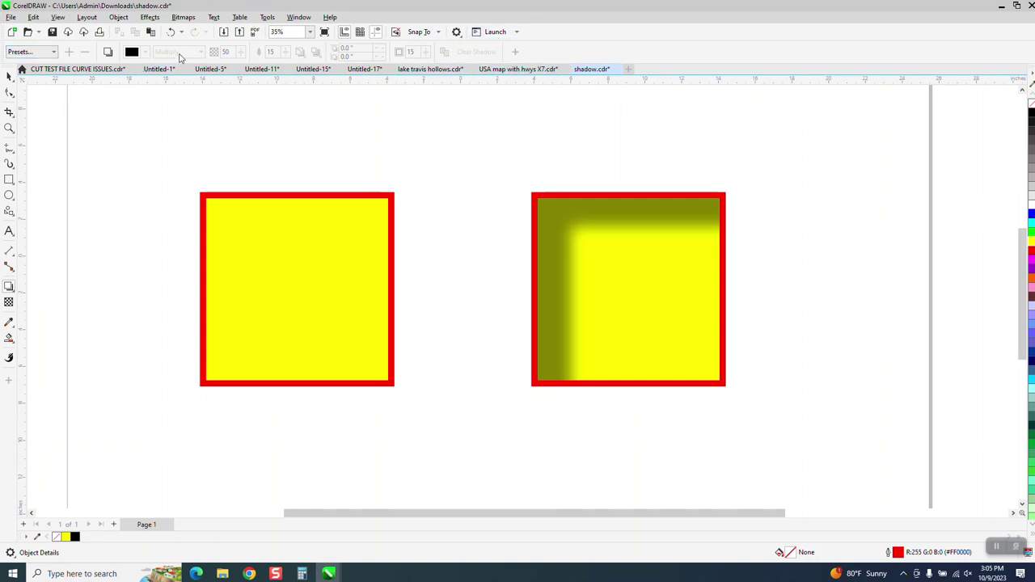
Add the Inner Shadow tool to the property bar through Quick Customize.
left_click(515, 53)
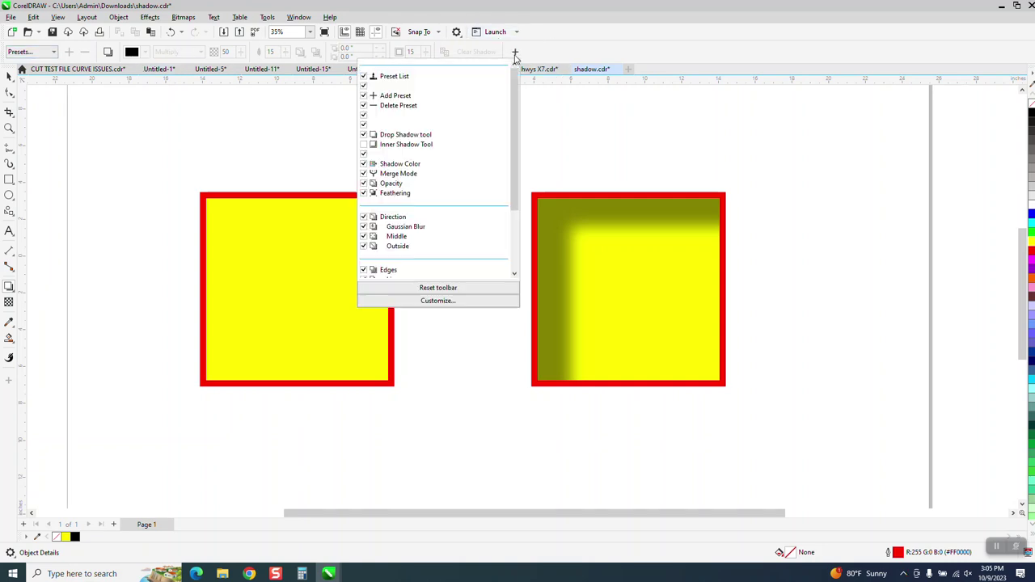
left_click(364, 145)
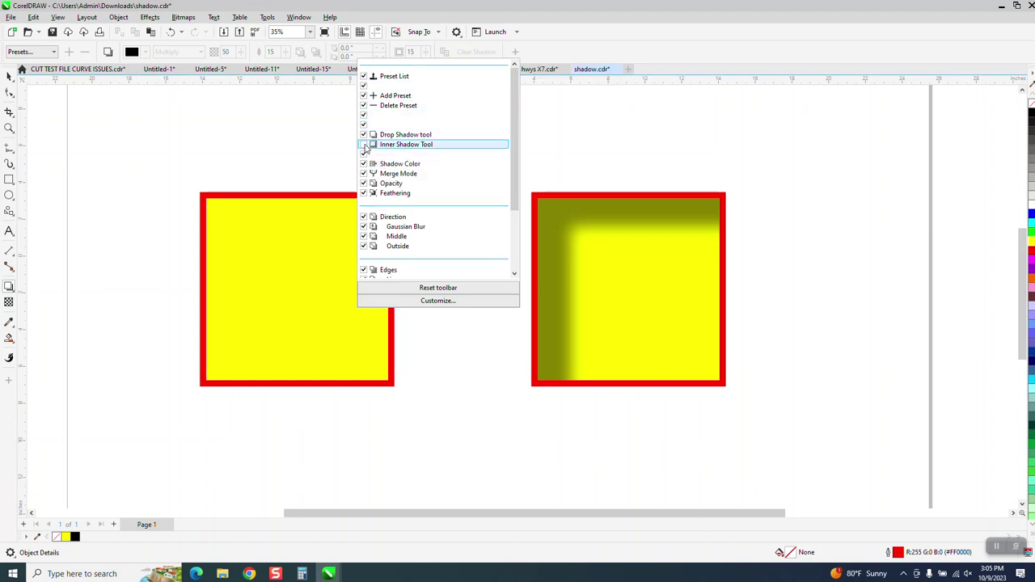
left_click(148, 94)
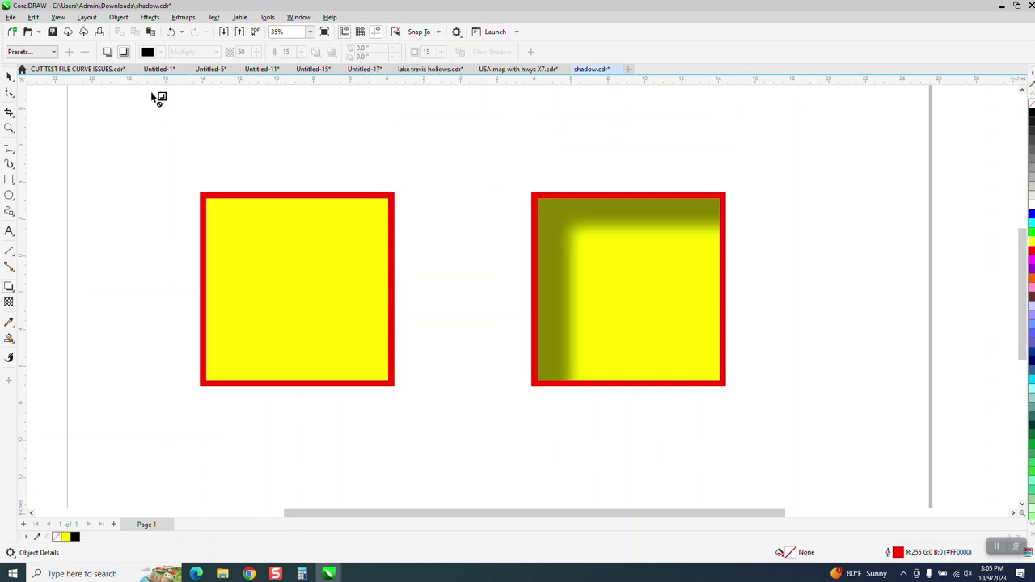
Drag a dark inner shadow onto the left yellow square, then deselect it.
left_click(270, 279)
left_click_drag(297, 290, 427, 390)
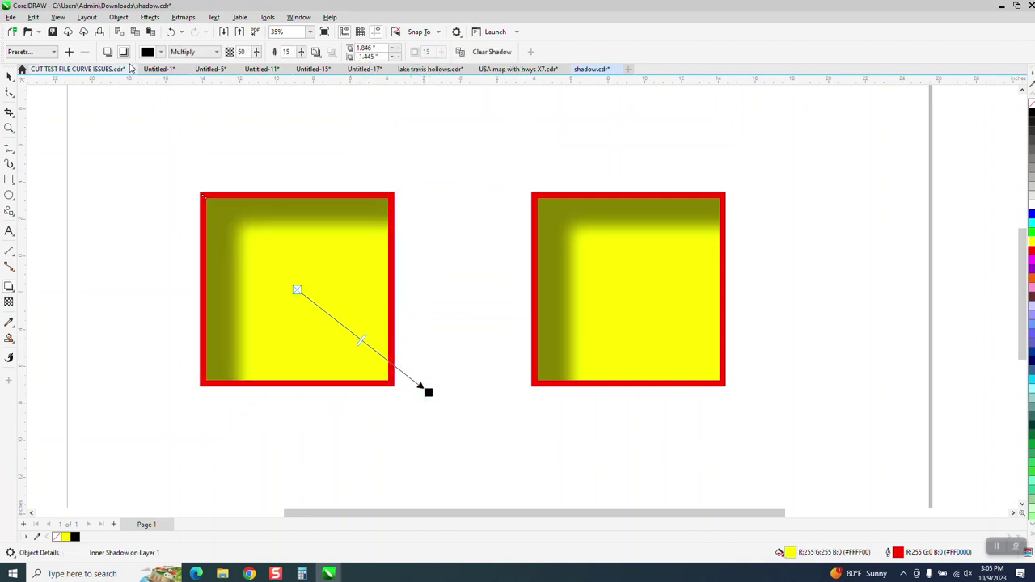
left_click(120, 53)
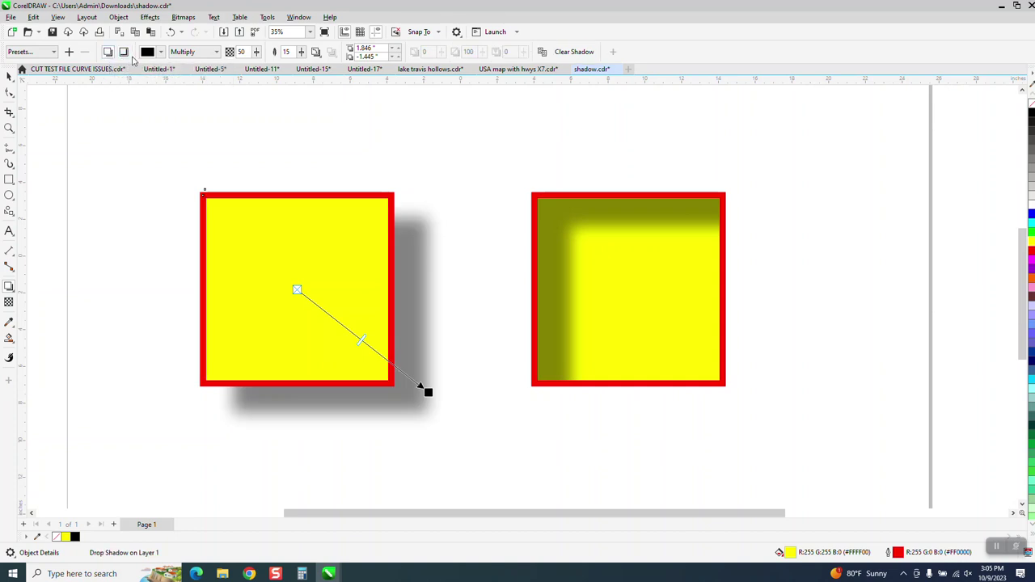
left_click(124, 53)
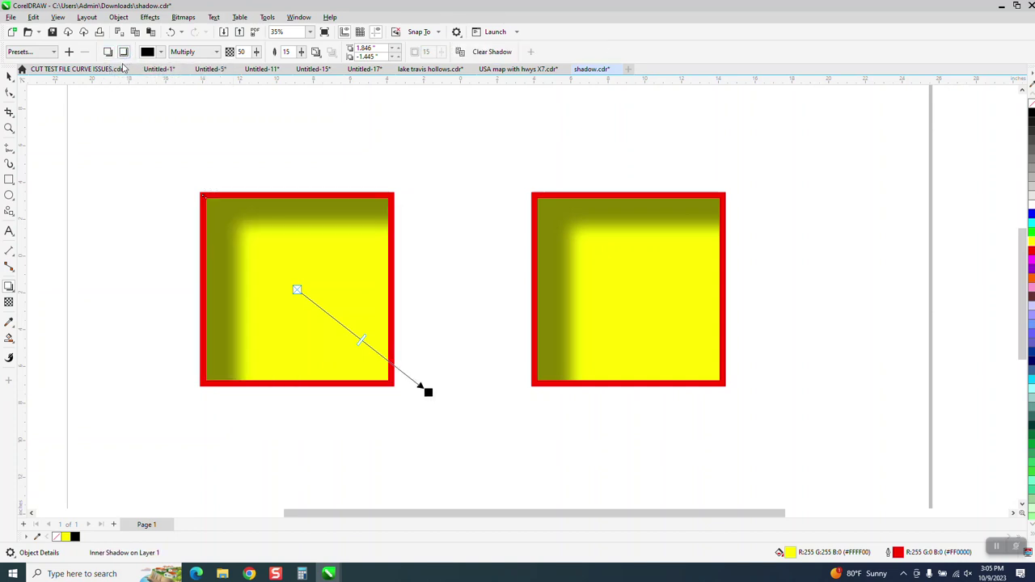
left_click(9, 75)
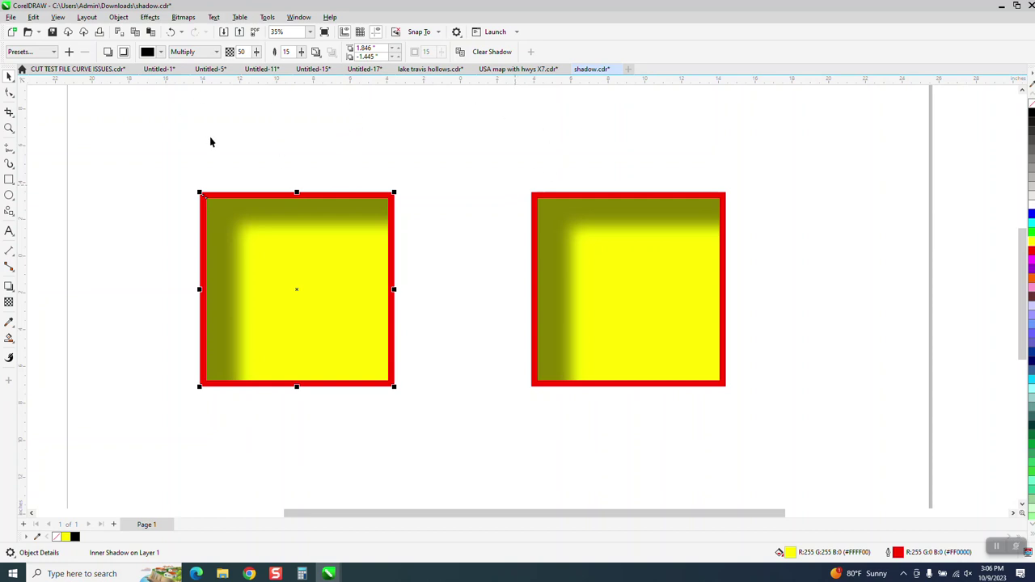
left_click(376, 151)
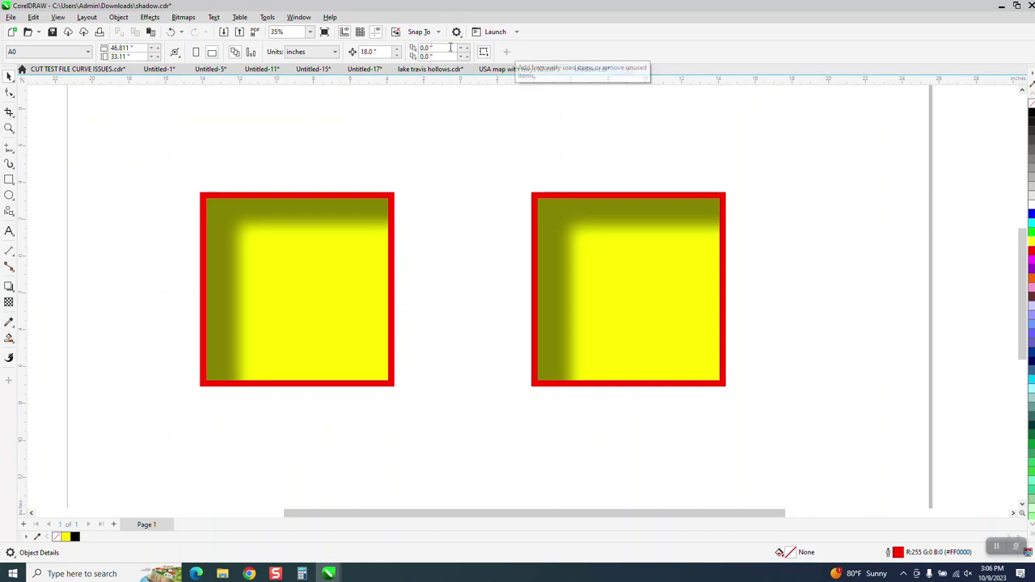
left_click(272, 22)
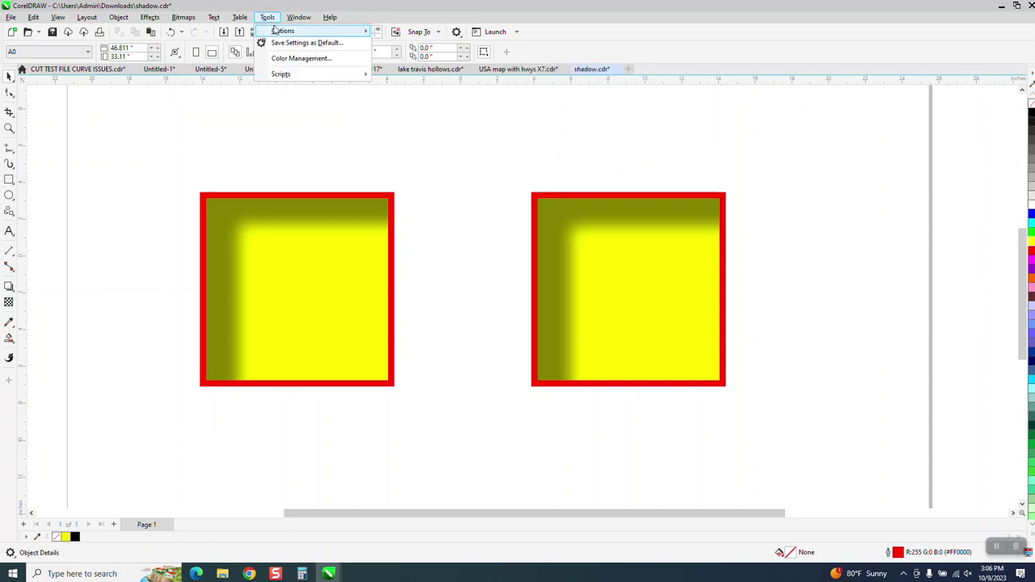
mouse_move(277, 34)
left_click(409, 45)
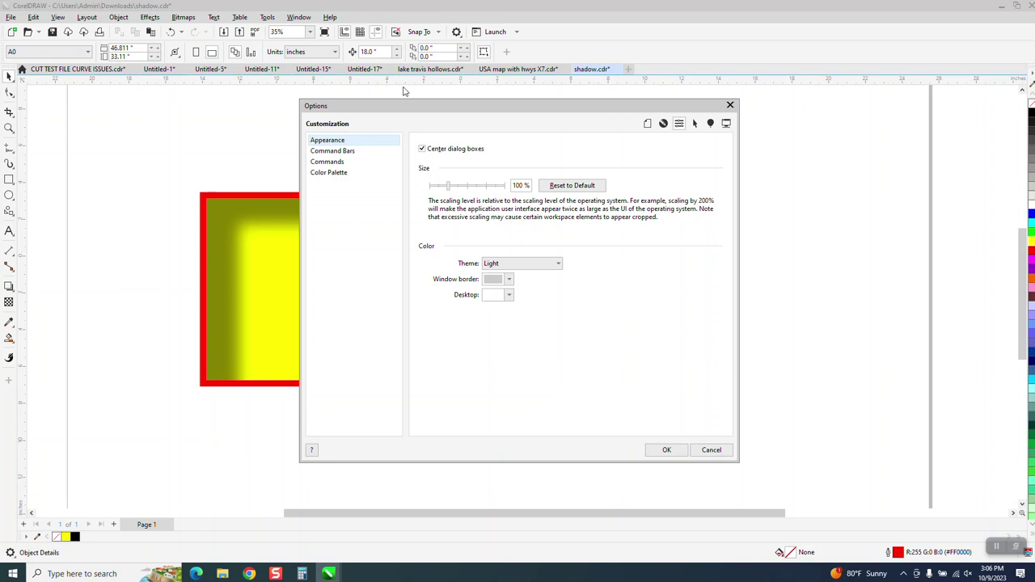
left_click(344, 164)
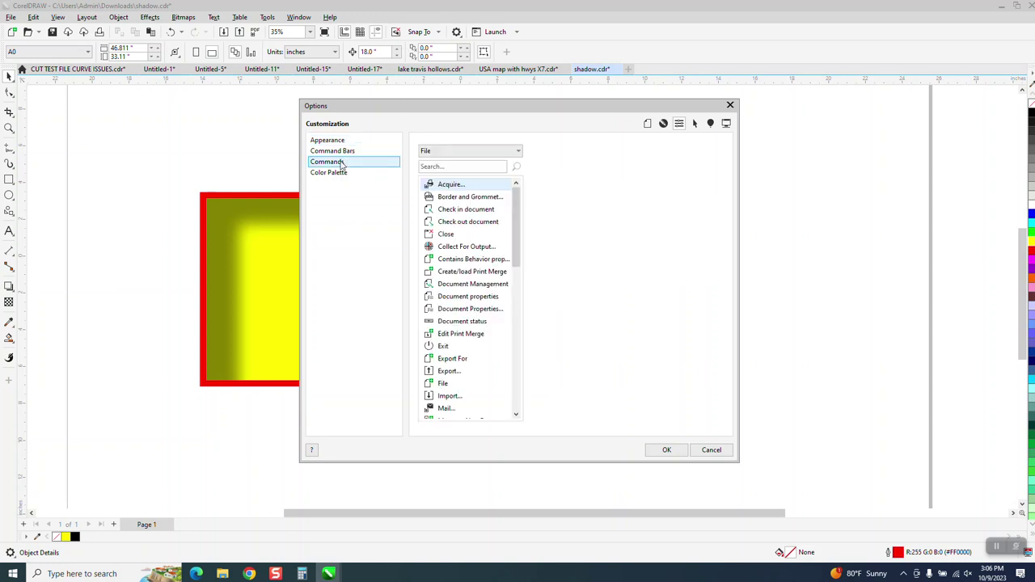
left_click(436, 168)
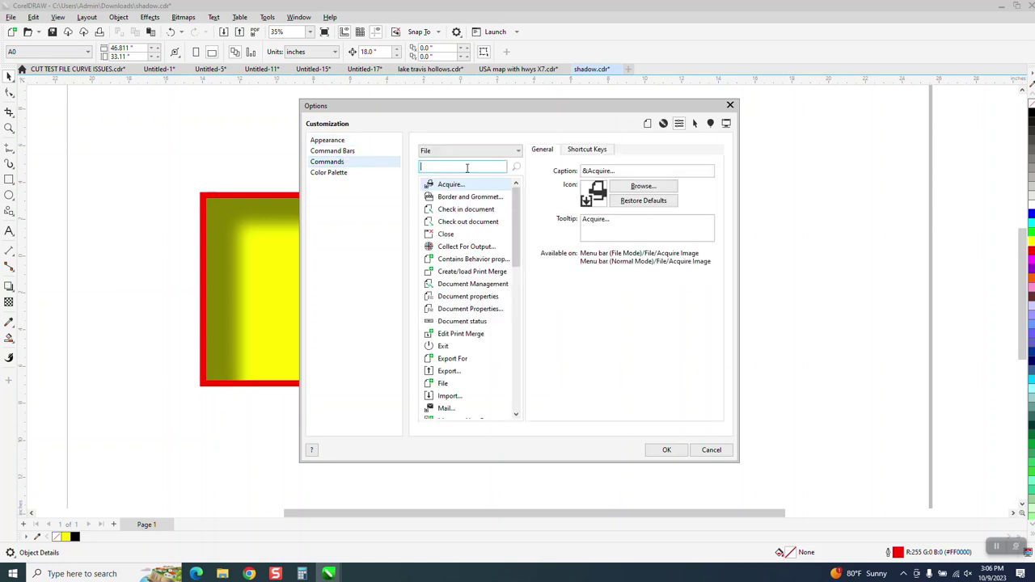
type("inn")
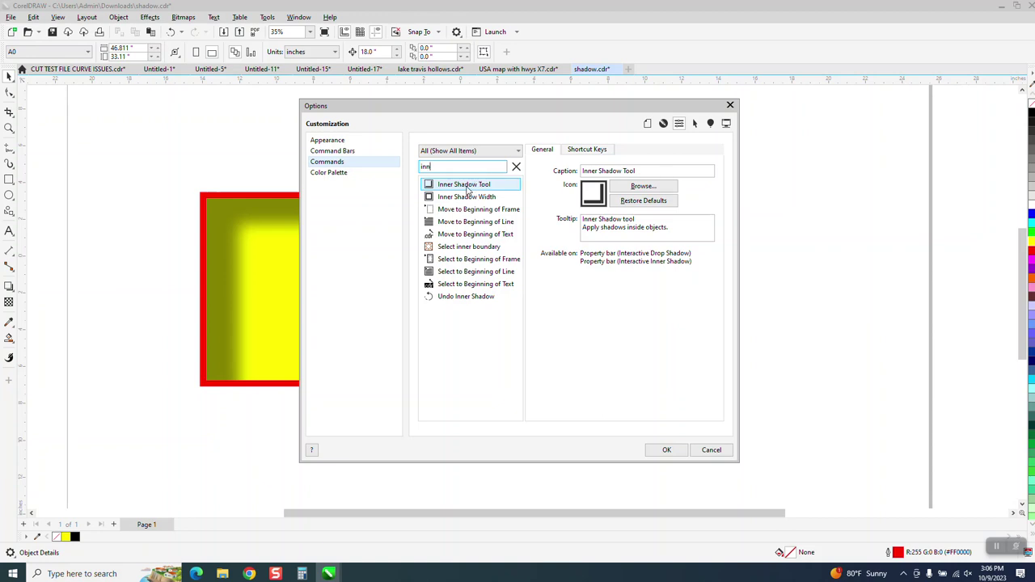
left_click(702, 450)
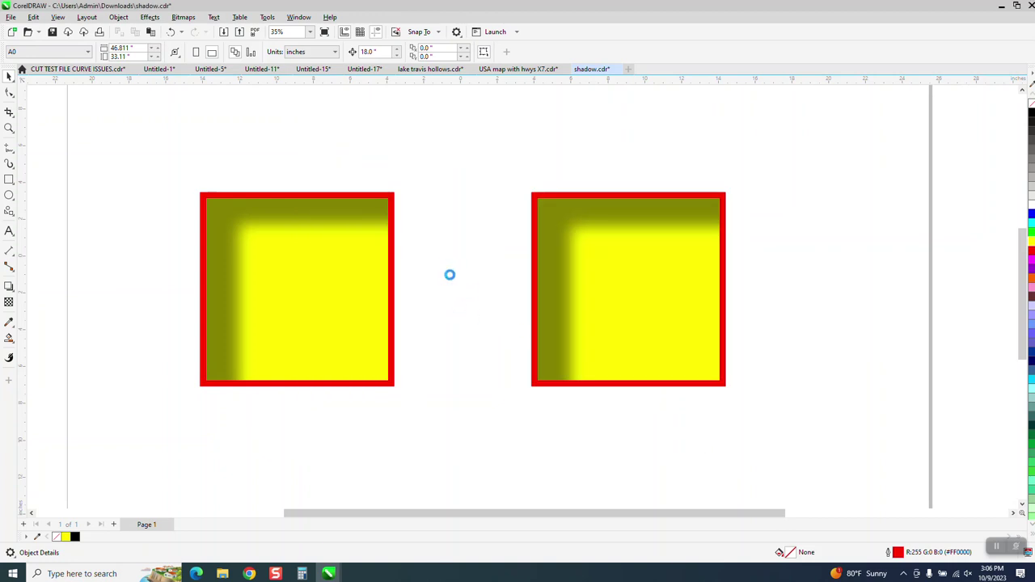
Zoom out to the whole page and undo the left square's inner shadow in three steps.
key("F3")
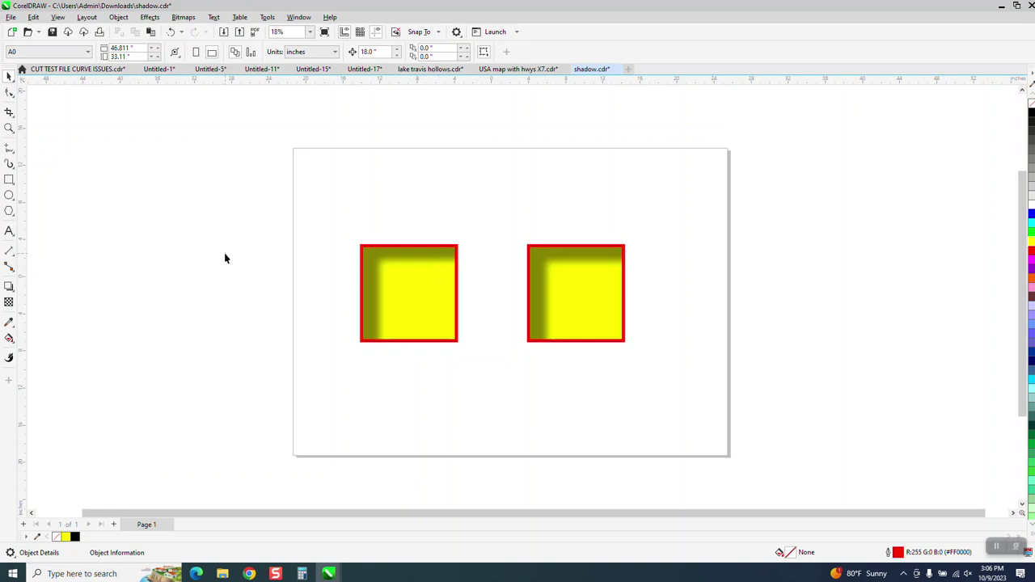
left_click(9, 180)
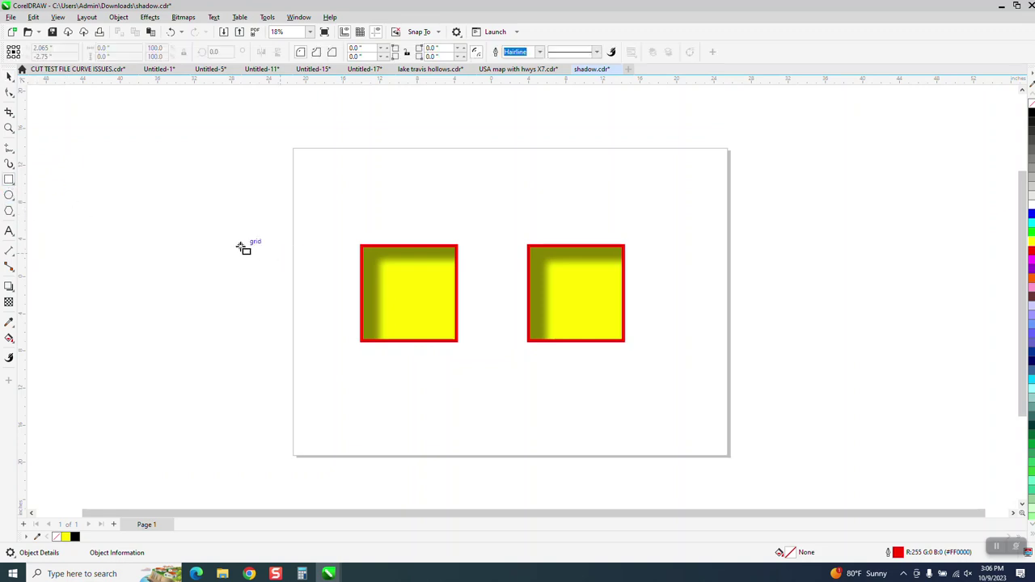
left_click(170, 32)
left_click(172, 33)
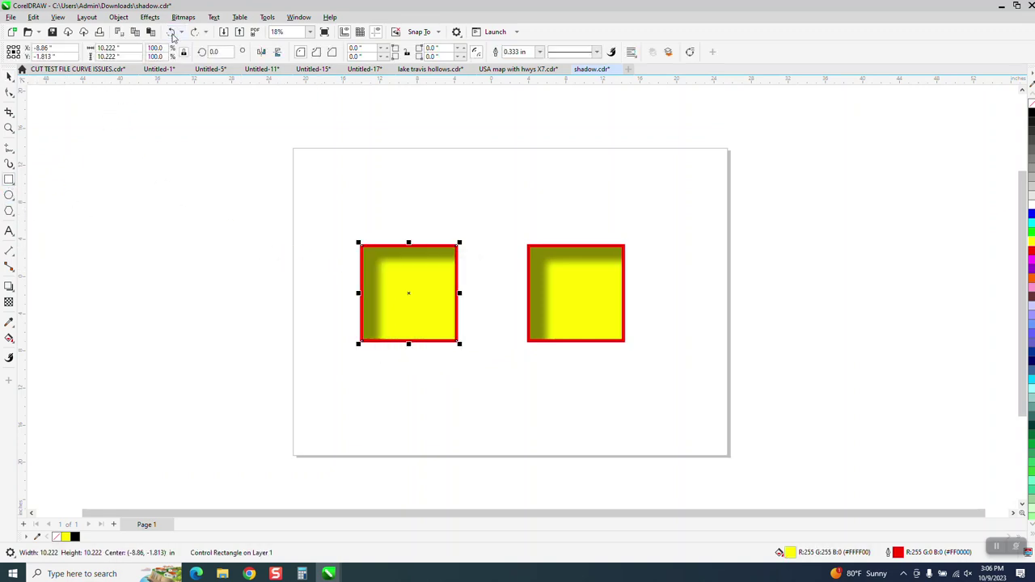
left_click(171, 33)
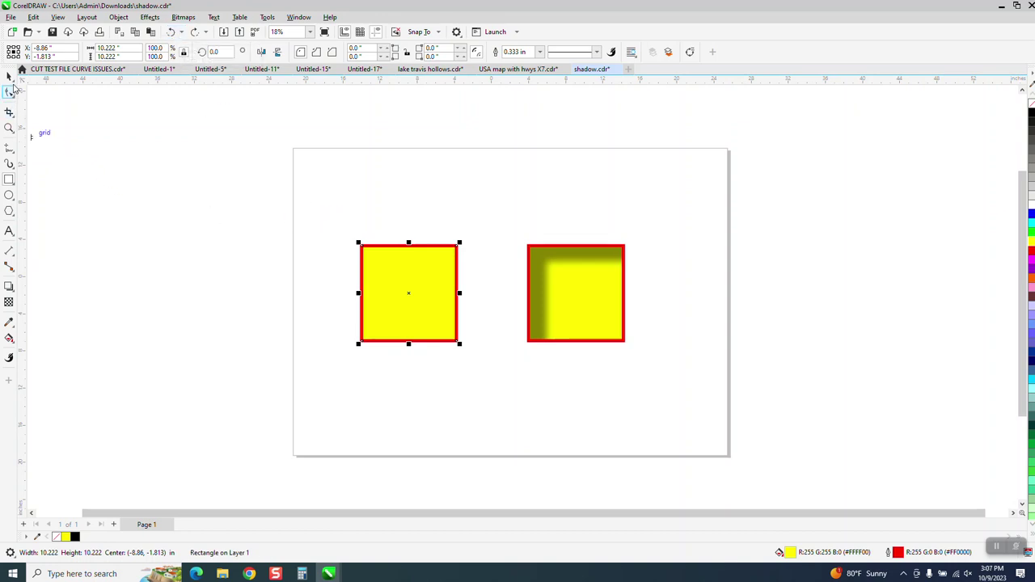
Duplicate the plain yellow square to its left with Ctrl+D.
left_click(13, 88)
scroll(234, 232, "down", 1)
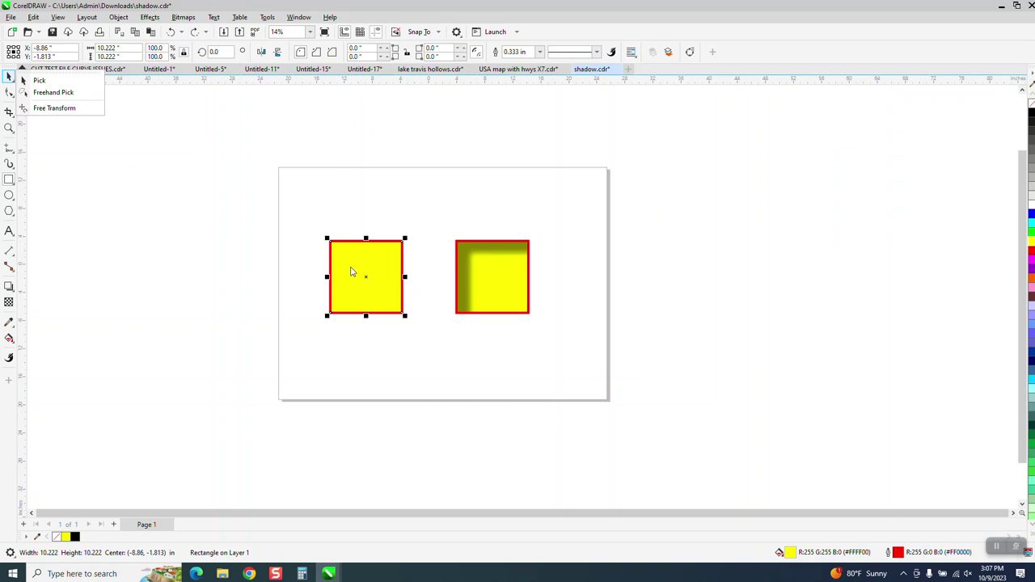
left_click(677, 197)
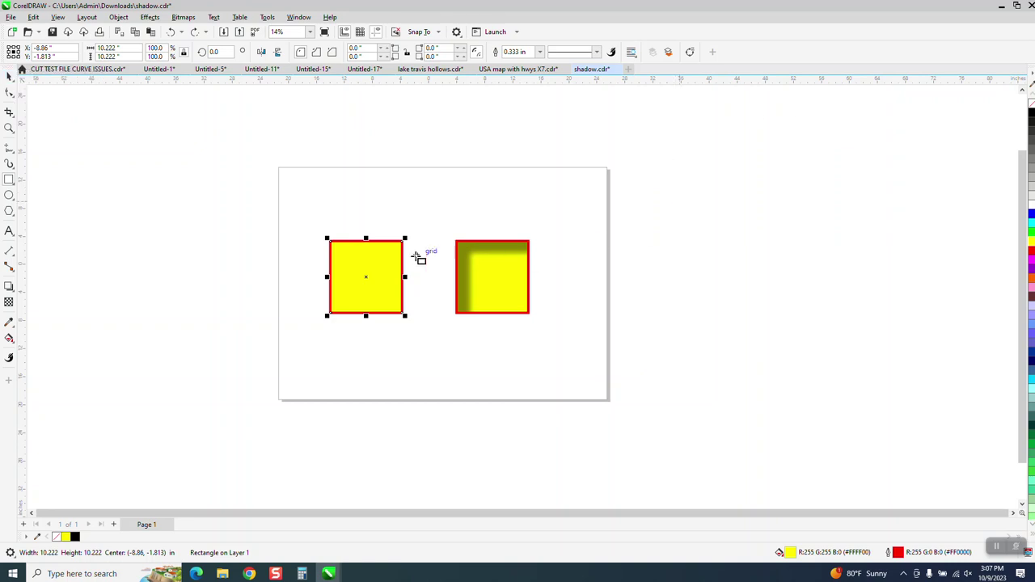
left_click(9, 75)
key("ctrl+d")
Remove the red outline from the middle yellow square.
left_click(331, 246)
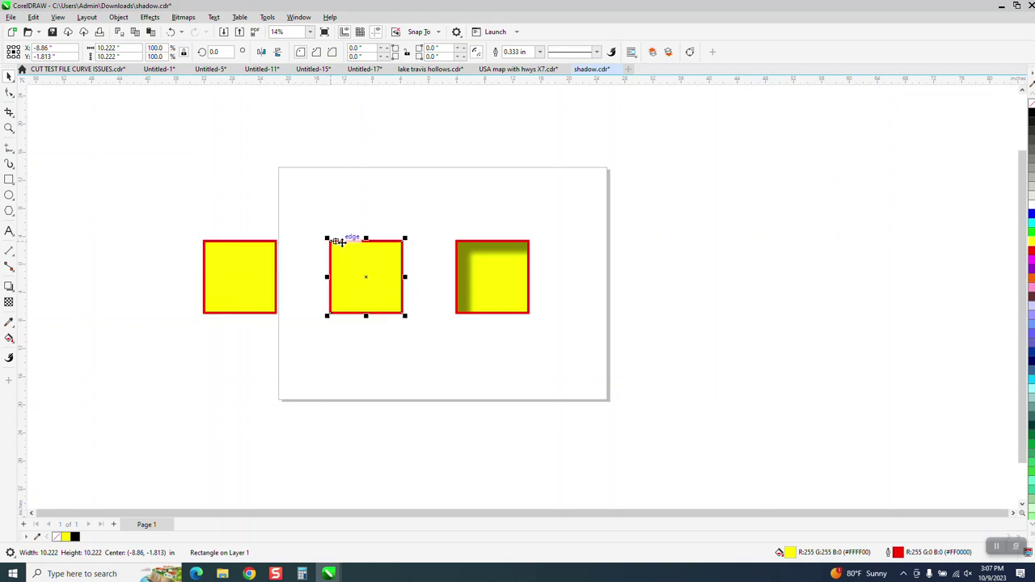
right_click(1032, 103)
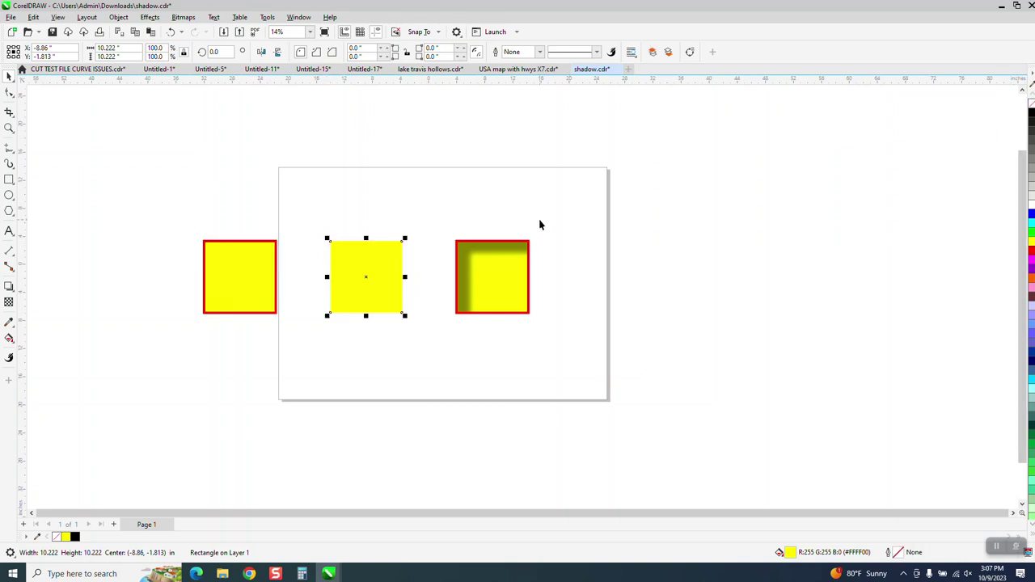
left_click(8, 181)
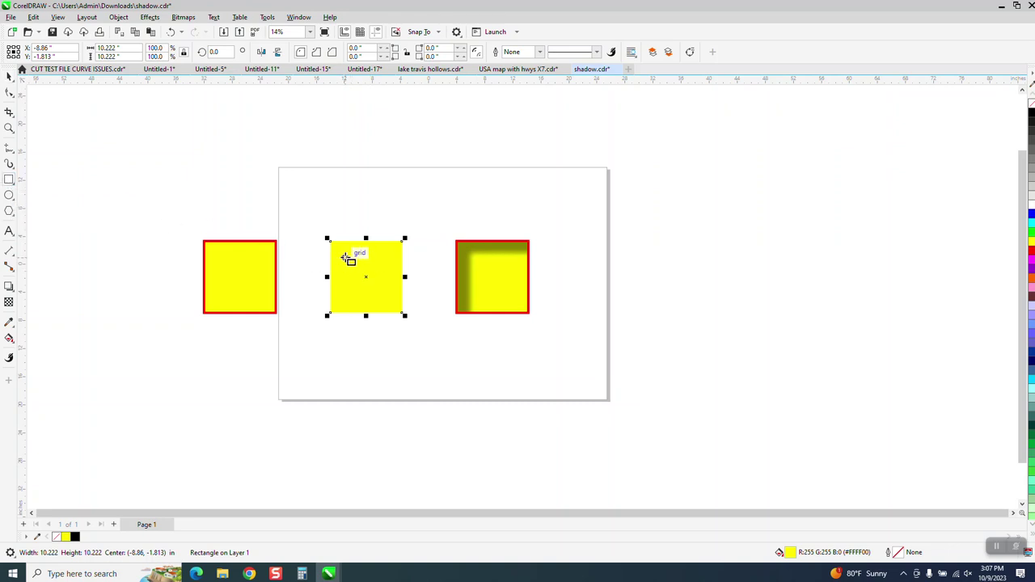
Draw a rectangle over the middle square's lower right and enlarge it to 8.659 x 8.41 in.
left_click_drag(345, 258, 402, 313)
left_click(9, 128)
left_click_drag(325, 233, 419, 328)
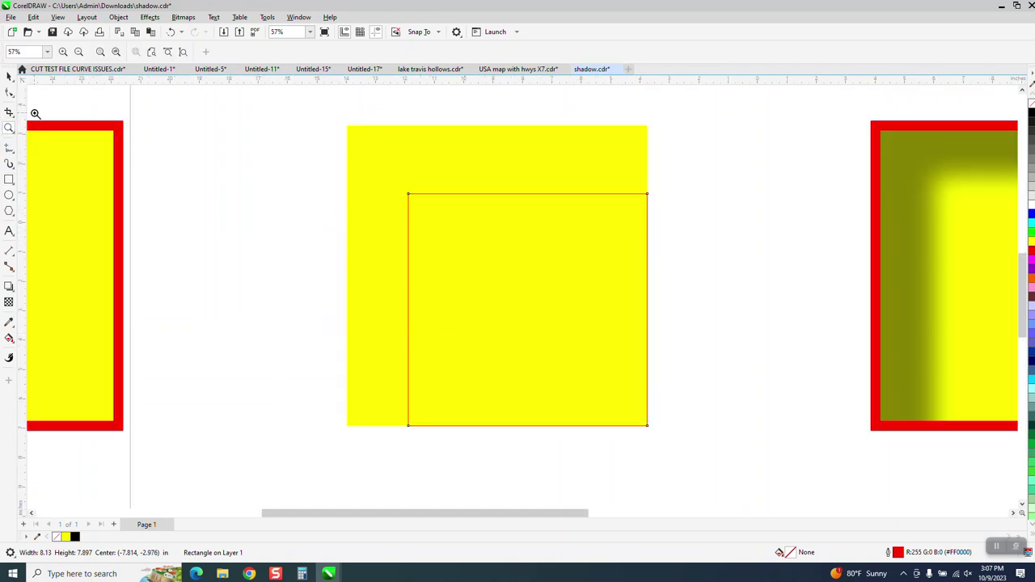
left_click(9, 75)
scroll(194, 238, "down", 1)
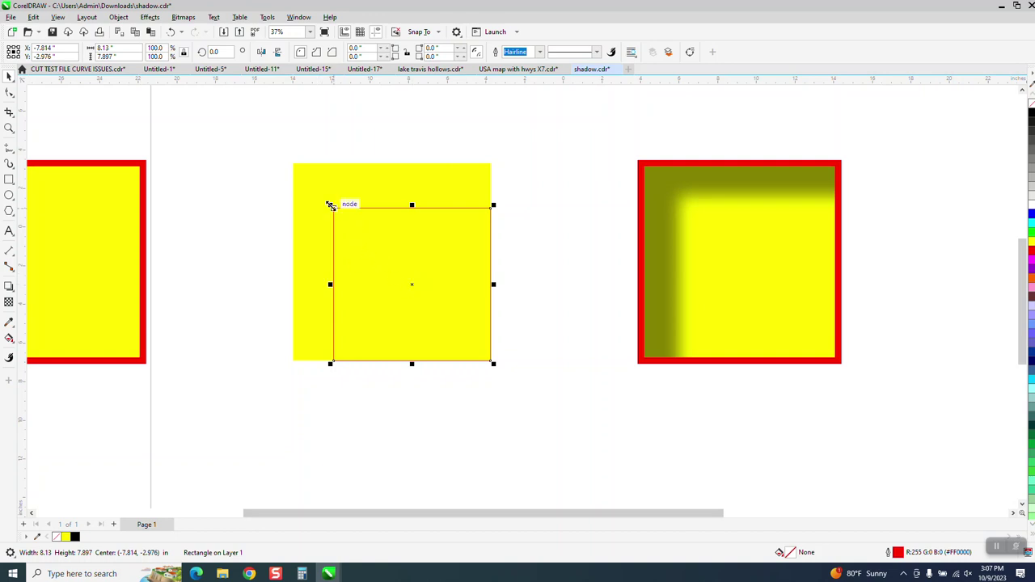
left_click_drag(330, 206, 330, 206)
left_click_drag(330, 205, 321, 196)
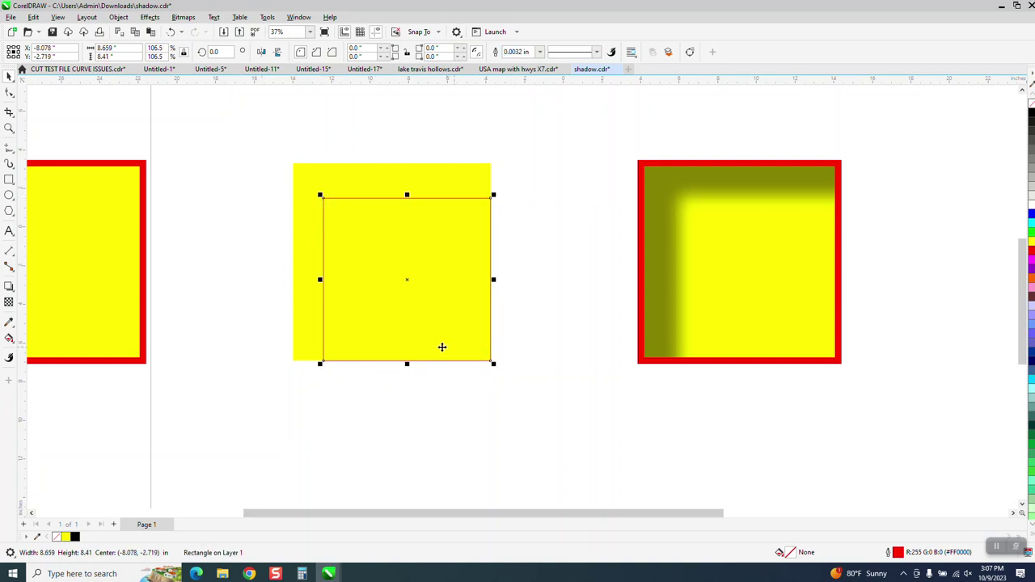
left_click(9, 339)
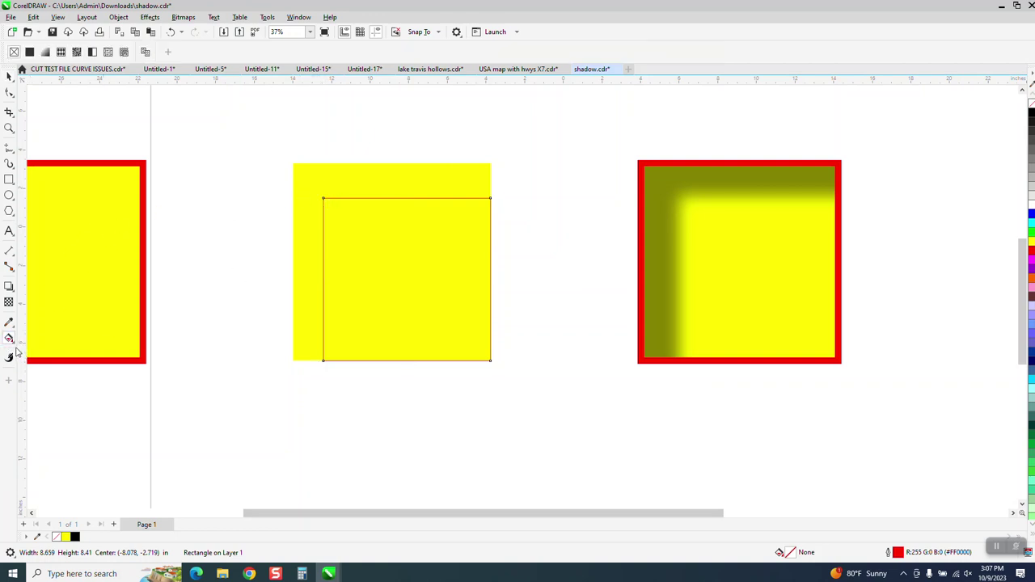
Smart Fill the uncovered L area, then undo the resulting black fill.
left_click(10, 339)
left_click(44, 353)
left_click(305, 208)
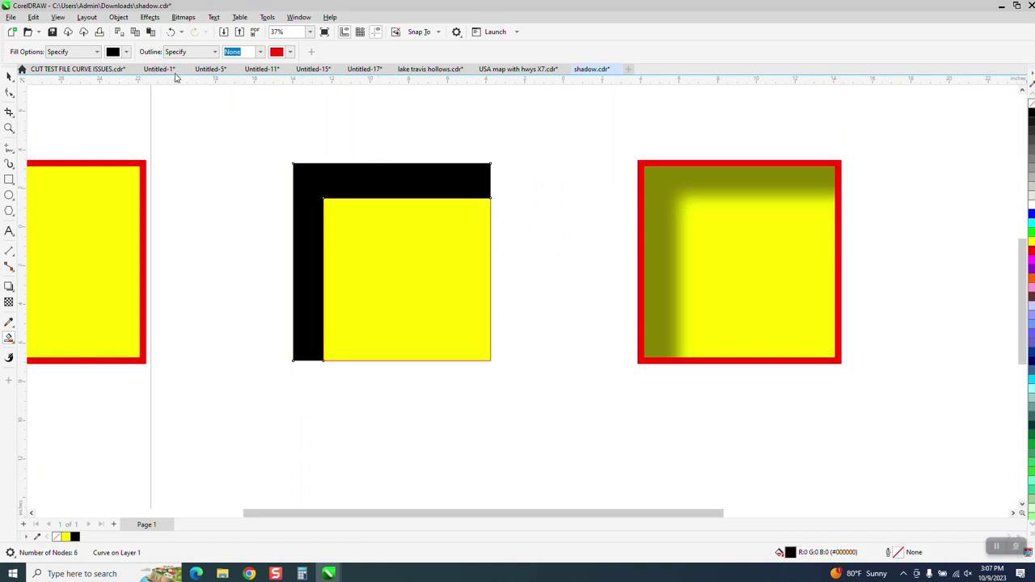
left_click(127, 52)
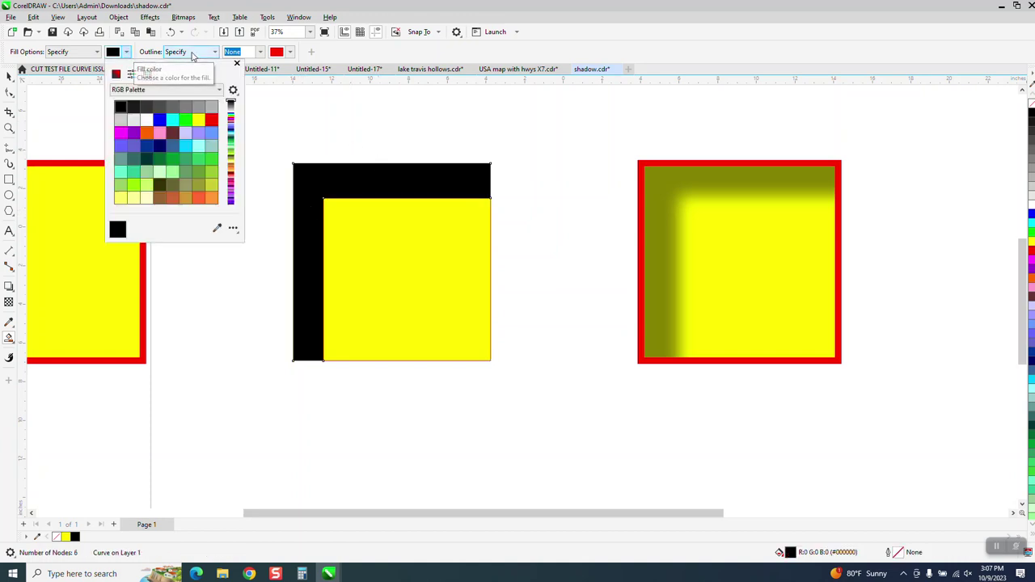
left_click(128, 53)
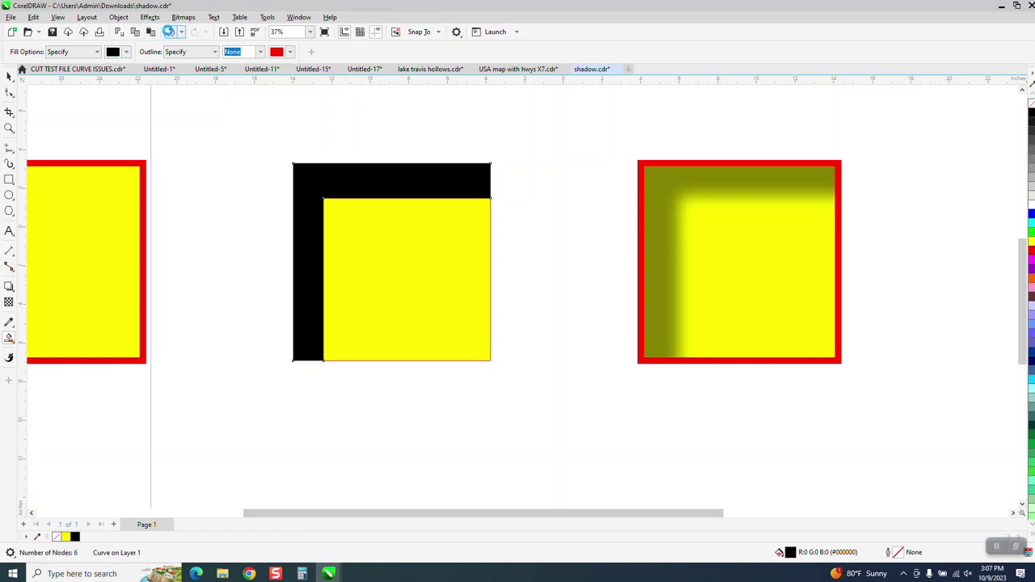
left_click(170, 32)
Fill the exposed L-shaped strip with light grey and select the overlay rectangle.
left_click(127, 52)
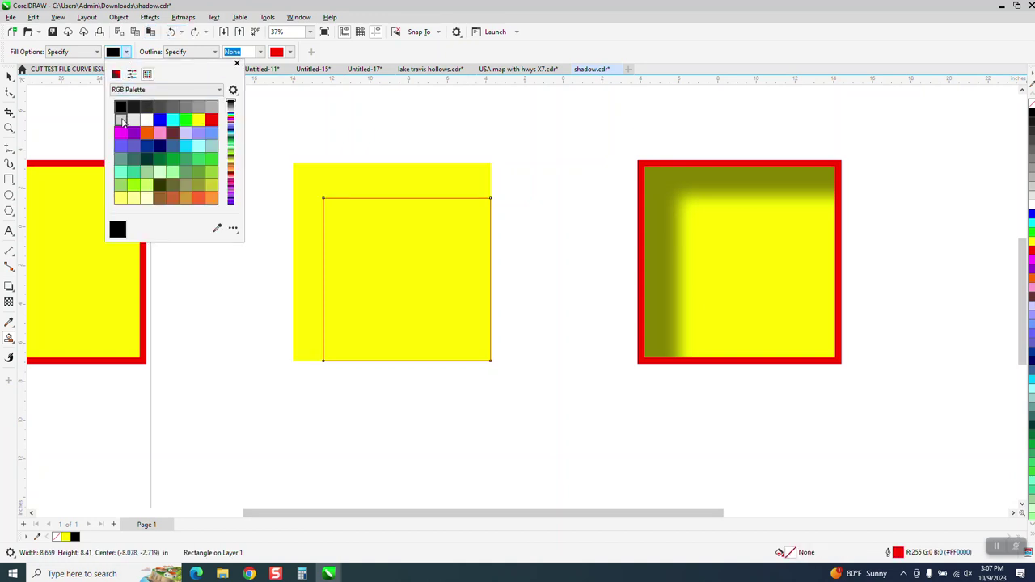
left_click(117, 75)
left_click(302, 175)
left_click(301, 175)
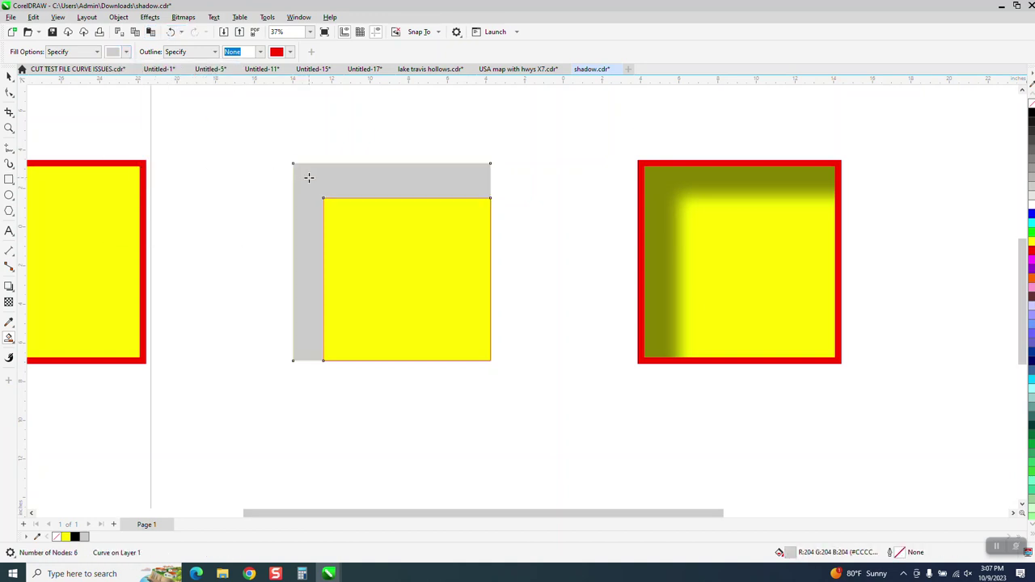
left_click(9, 75)
scroll(340, 166, "down", 2)
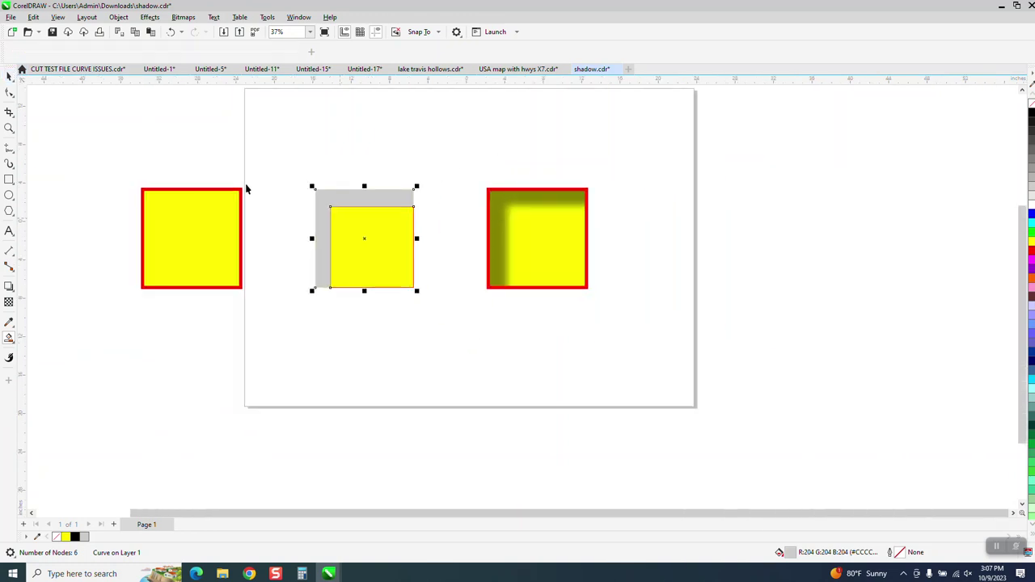
scroll(312, 319, "down", 1)
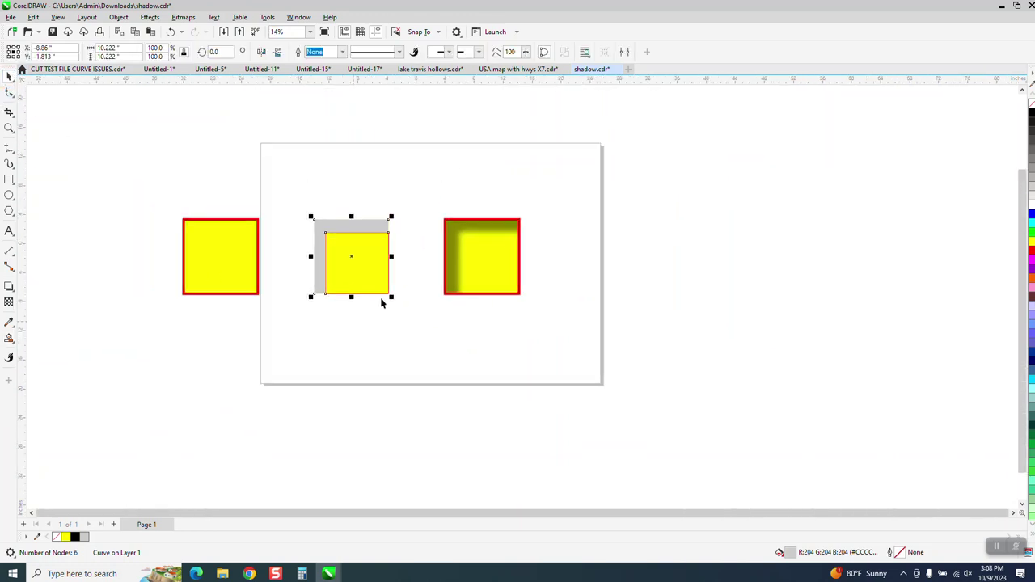
left_click(426, 239)
Nudge the red-outlined overlay rectangle below the page and select the grey L shape.
left_click(387, 269)
key("Down")
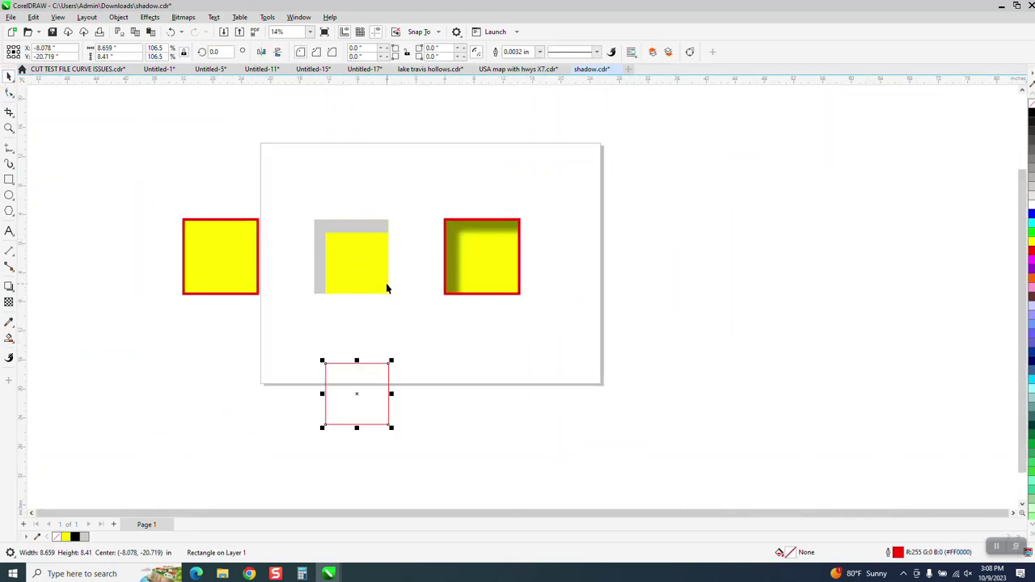
left_click(339, 233)
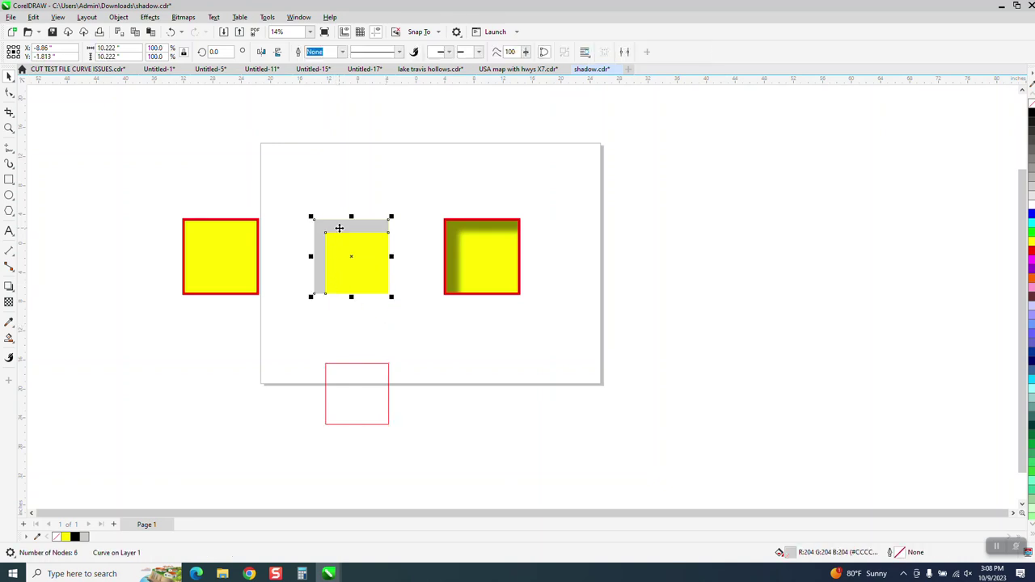
Apply a Gaussian Blur with a 109.5-pixel radius to the grey L shape.
left_click(147, 18)
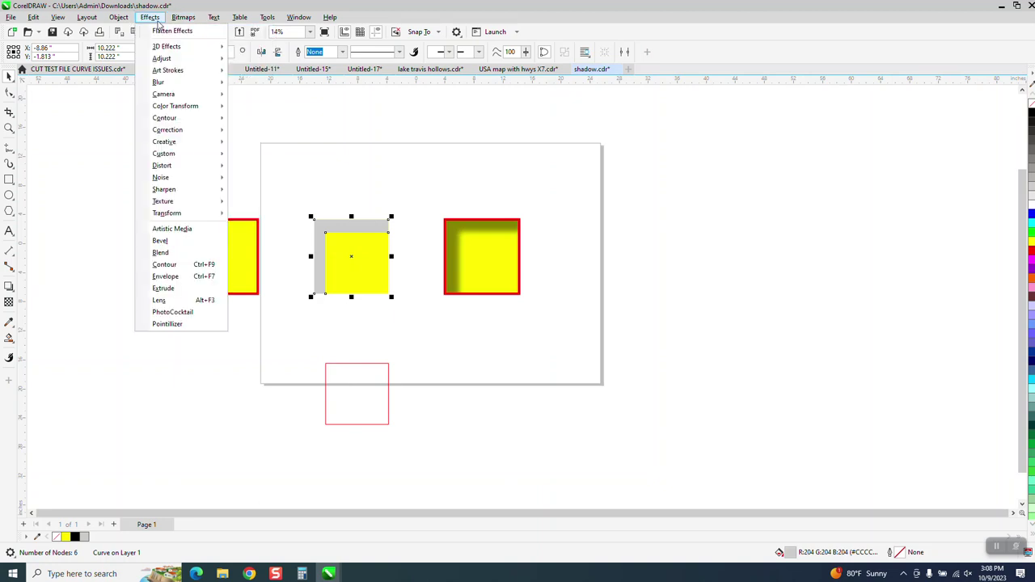
mouse_move(161, 83)
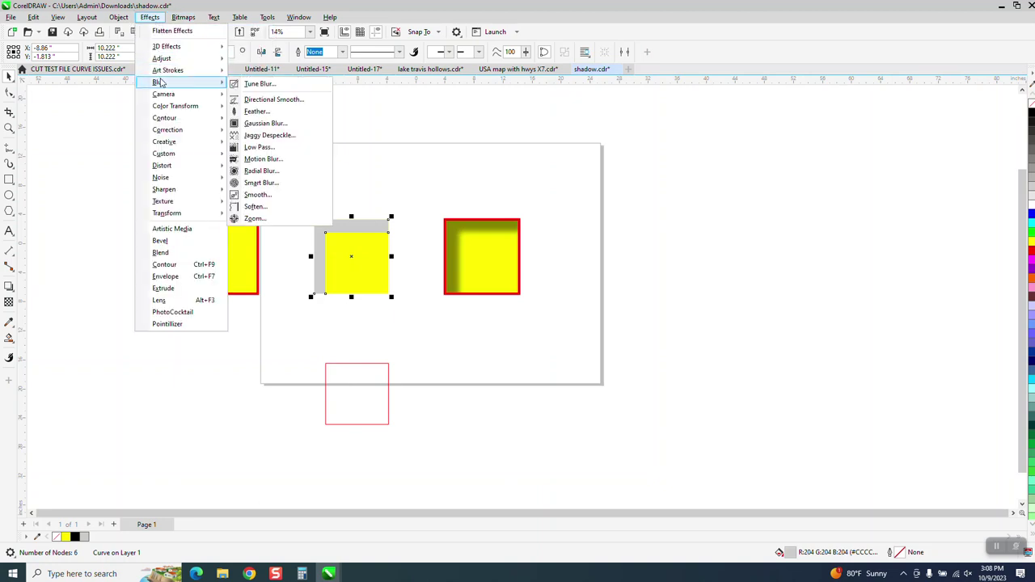
left_click(256, 124)
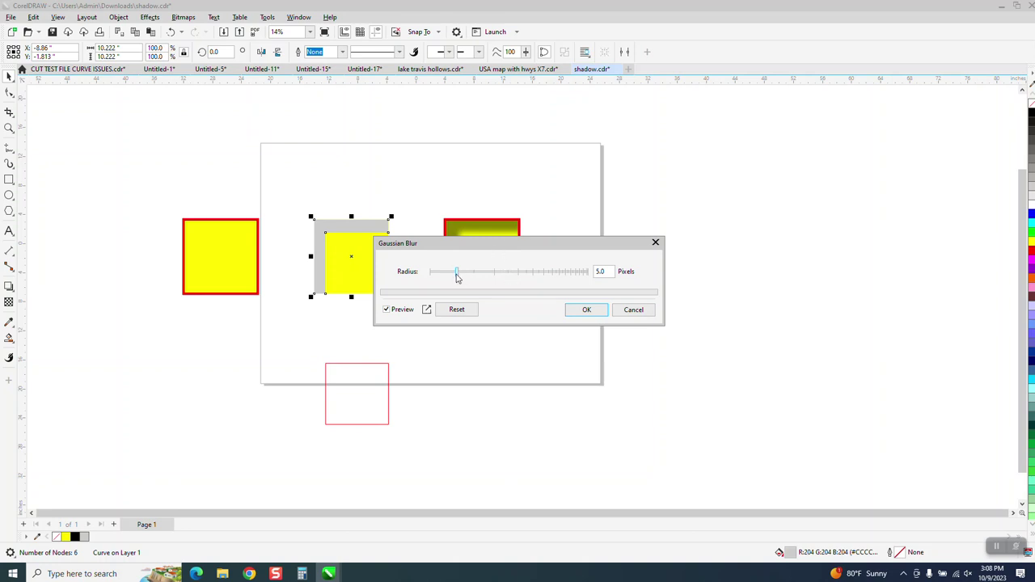
left_click_drag(457, 272, 543, 272)
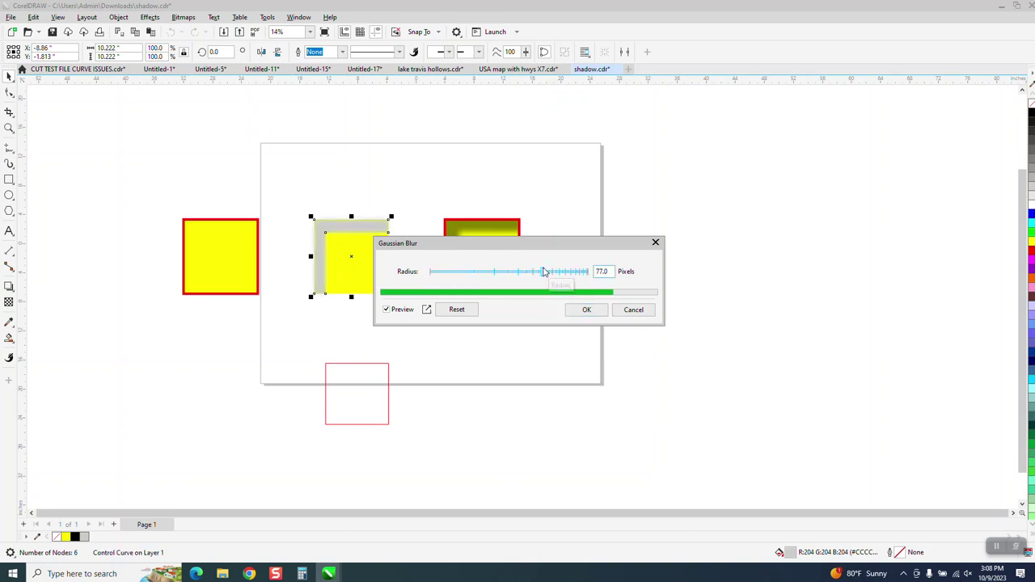
left_click_drag(544, 273, 548, 274)
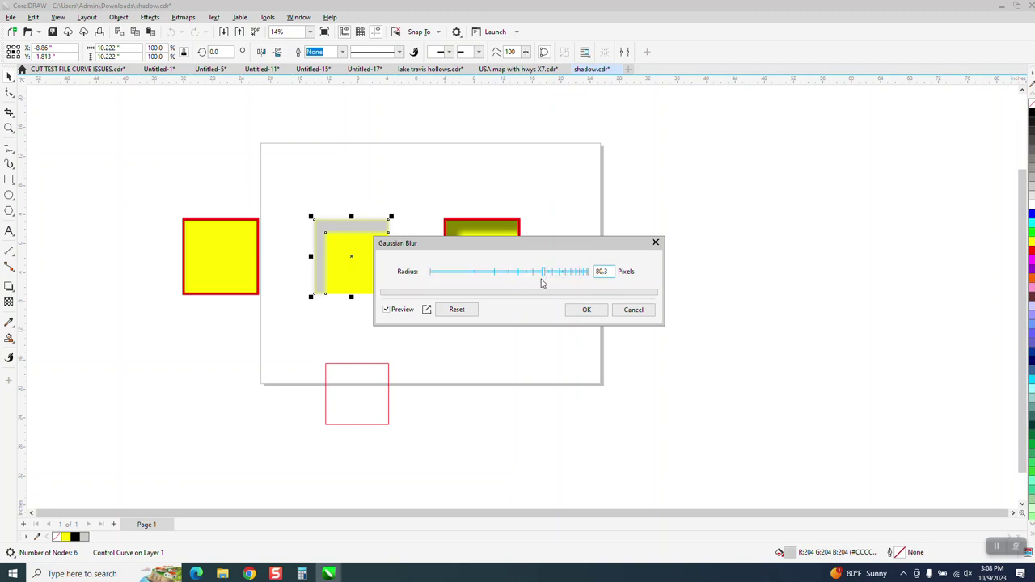
left_click_drag(545, 279, 556, 277)
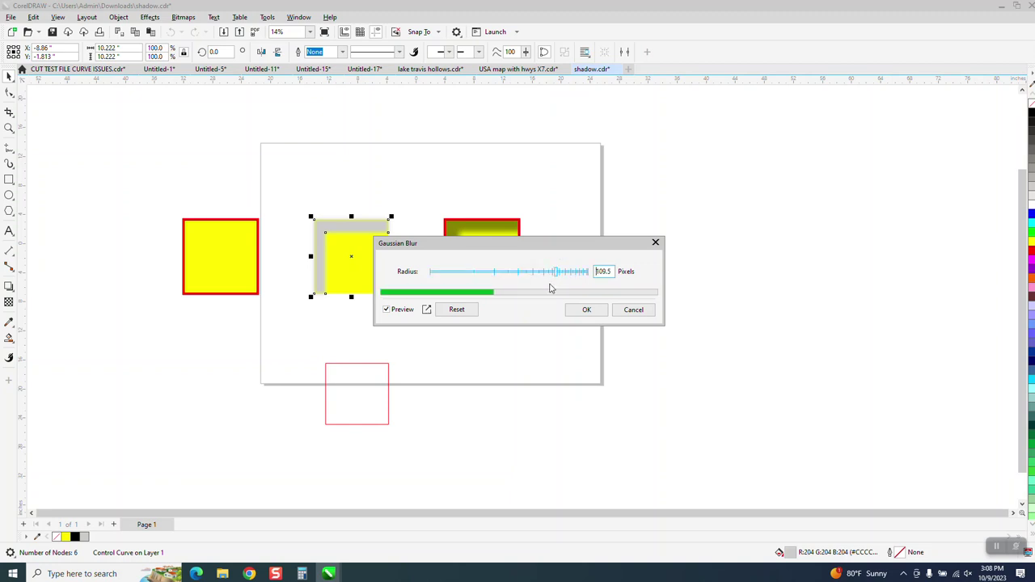
left_click(586, 310)
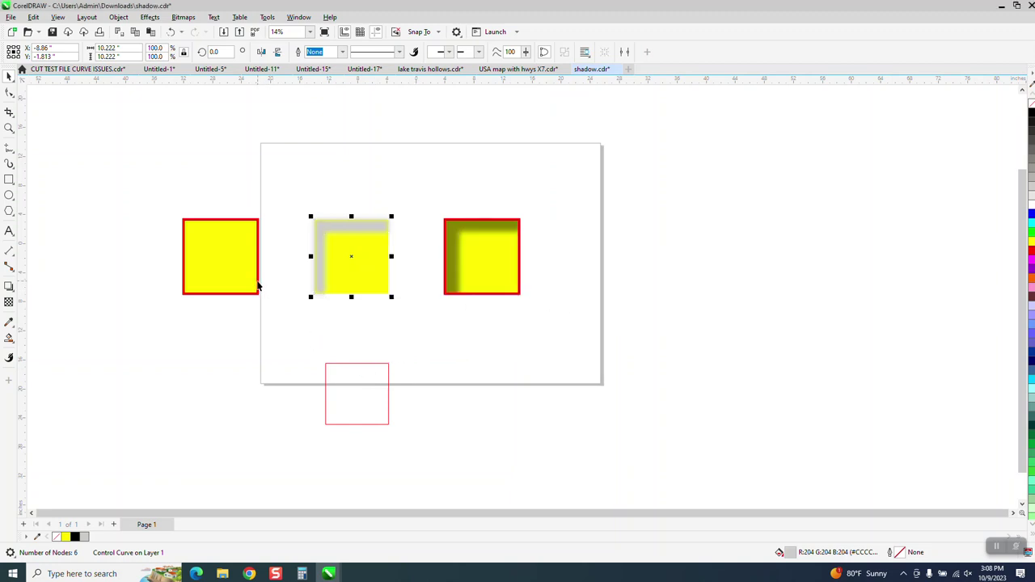
Outline the middle square and its blurred shadow in red at 0.1 in width.
left_click_drag(298, 191, 402, 302)
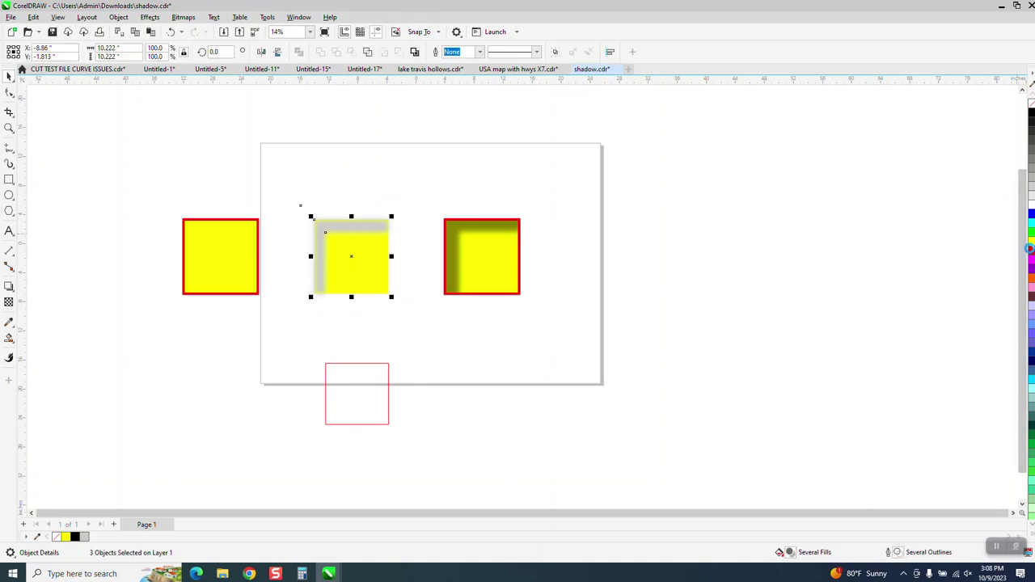
right_click(1030, 251)
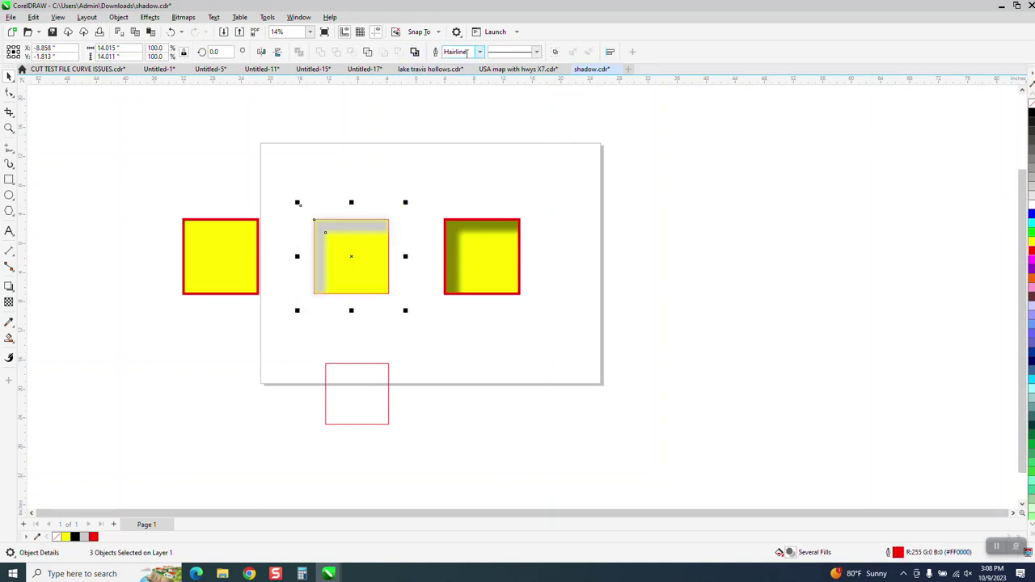
left_click(480, 52)
left_click(452, 135)
left_click(479, 51)
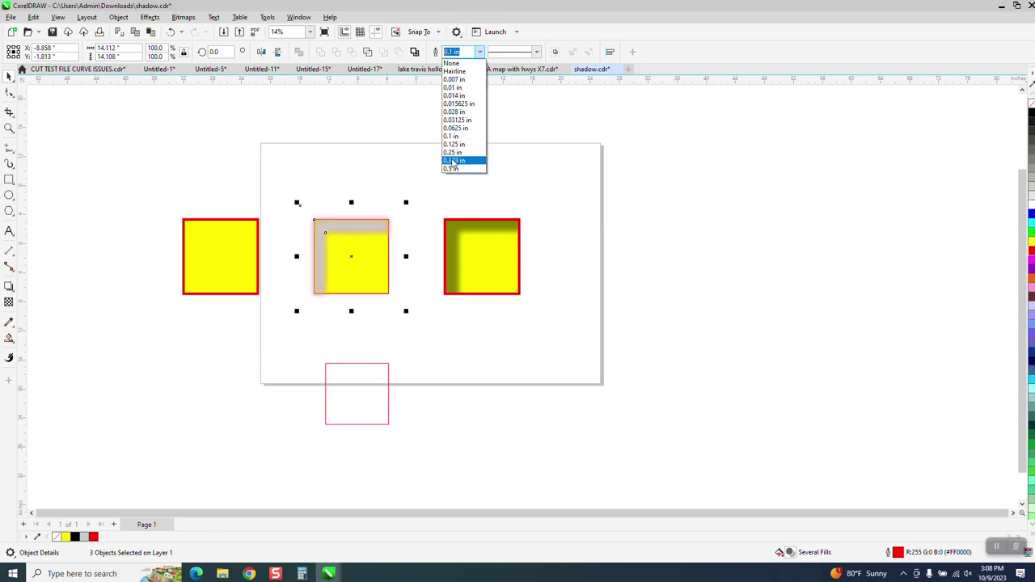
left_click(452, 159)
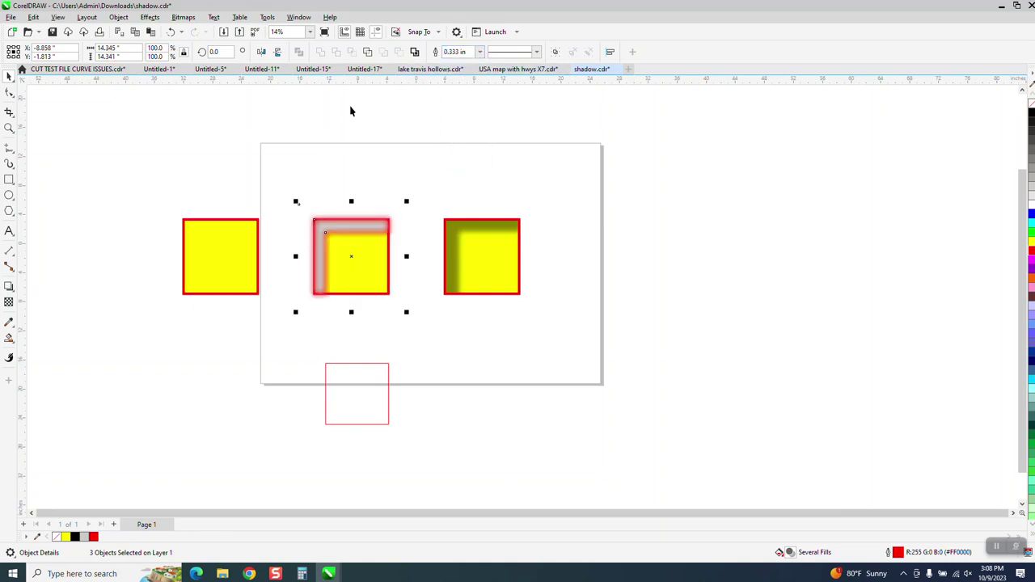
left_click(170, 32)
scroll(373, 170, "down", 2)
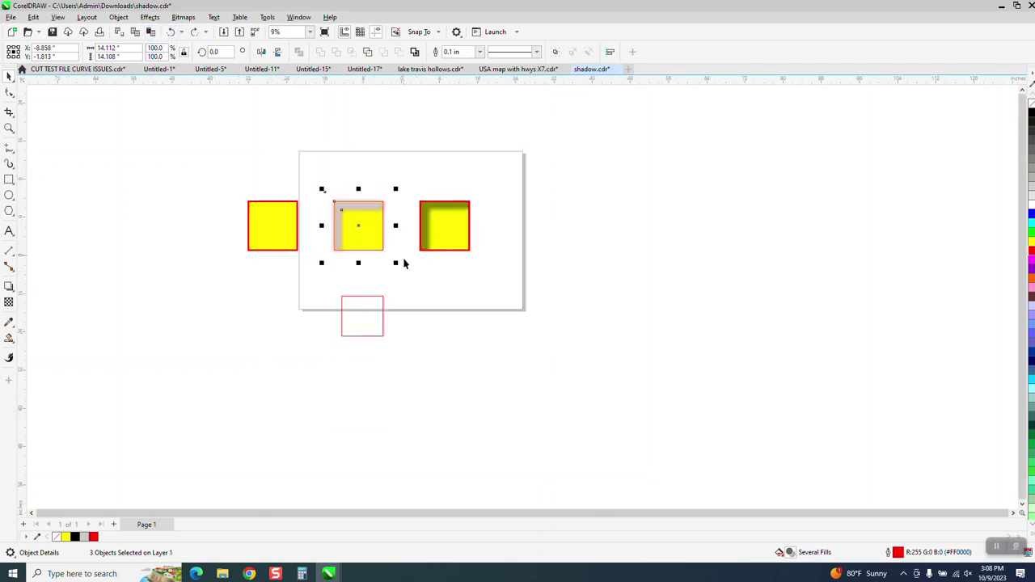
Delete the leftover outline rectangle and nudge the square down, then undo three changes.
left_click_drag(379, 320, 383, 335)
key("Delete")
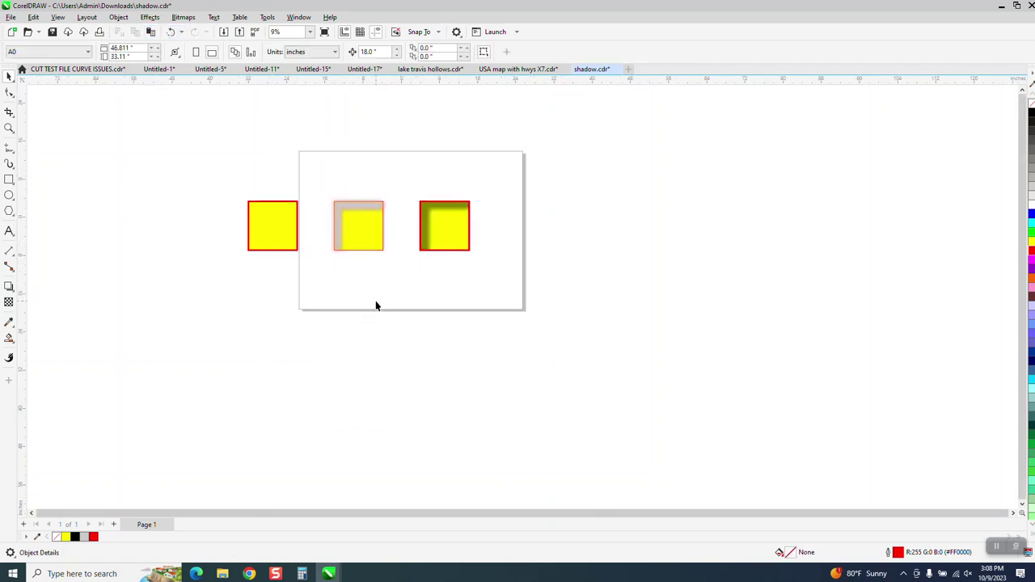
left_click(373, 244)
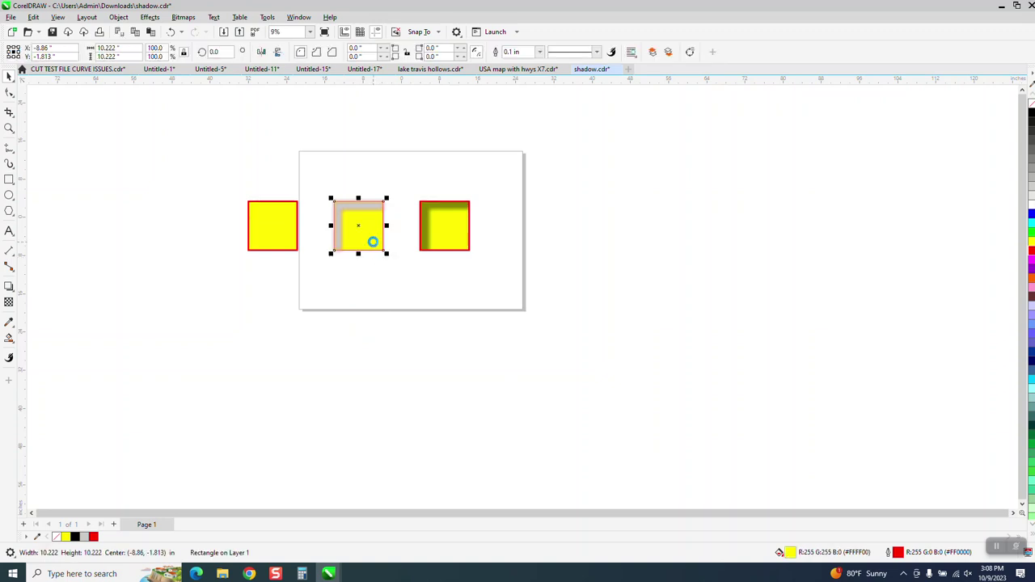
key("Down")
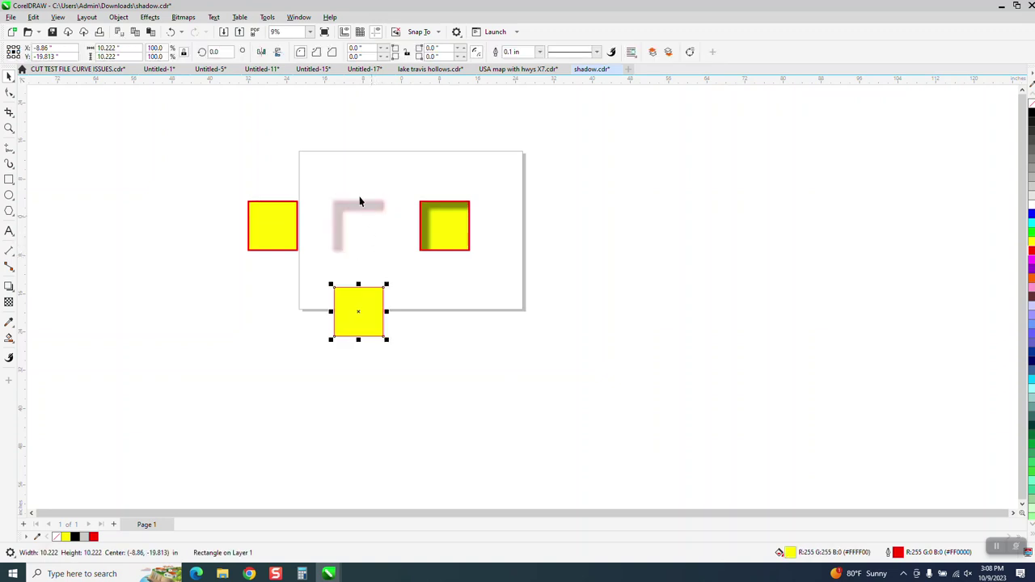
left_click(171, 31)
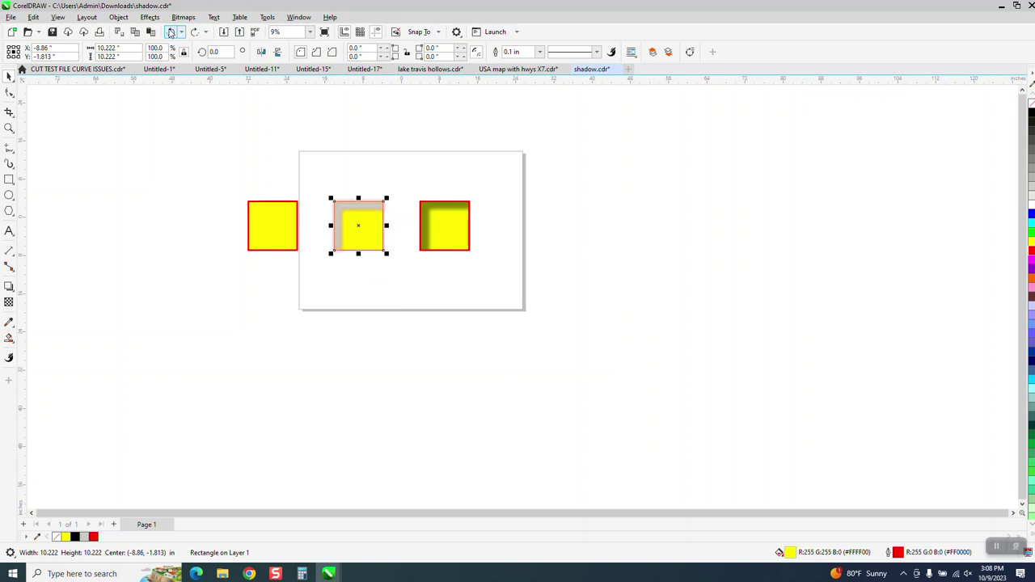
left_click(170, 32)
left_click(170, 32)
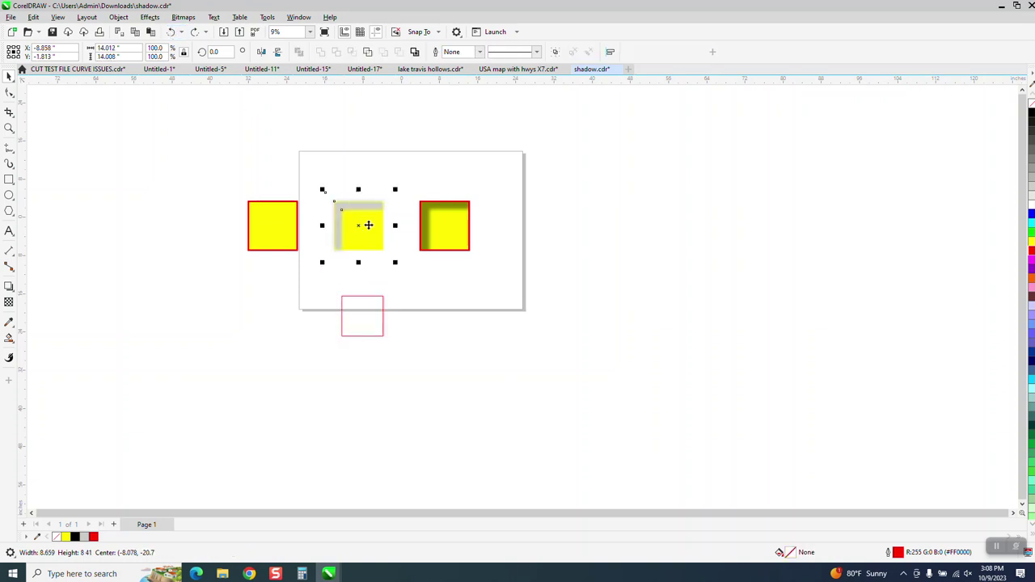
Delete the small red-outlined rectangle and nudge the middle yellow square below the page.
left_click(385, 185)
left_click(377, 241)
left_click(361, 334)
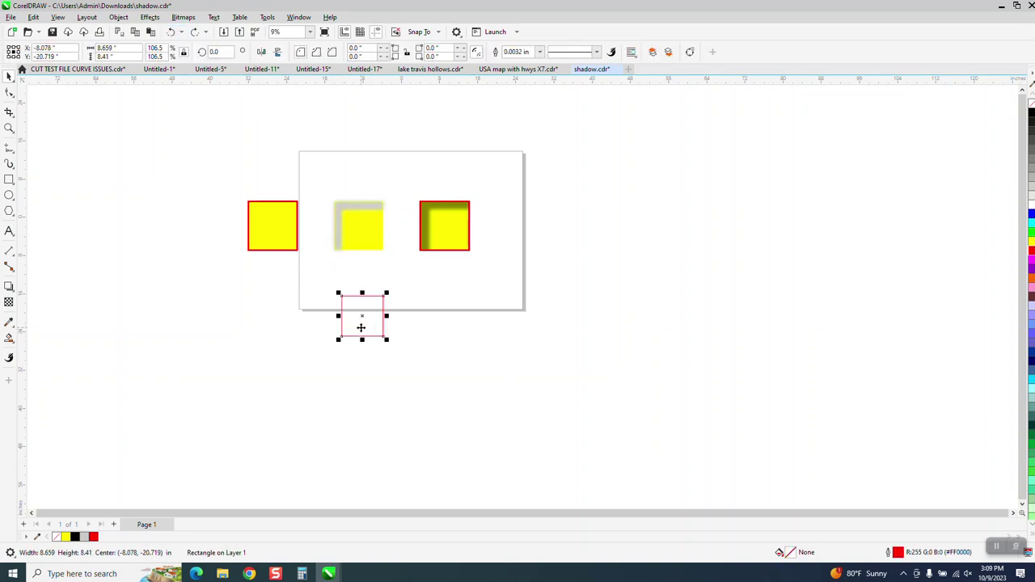
key("Delete")
left_click(373, 232)
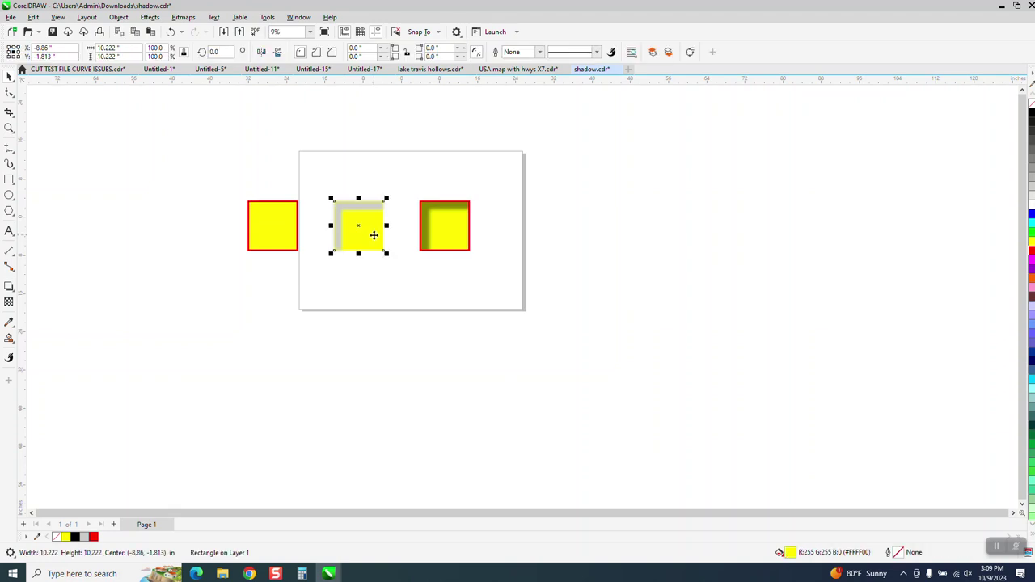
key("Down")
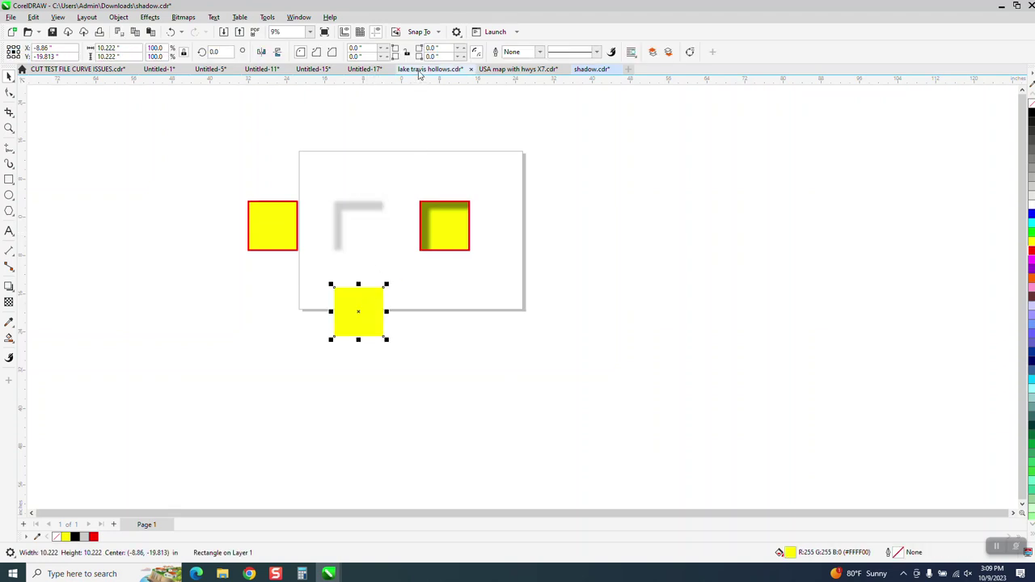
Give the moved yellow square a red outline 0.333 in wide.
right_click(1031, 252)
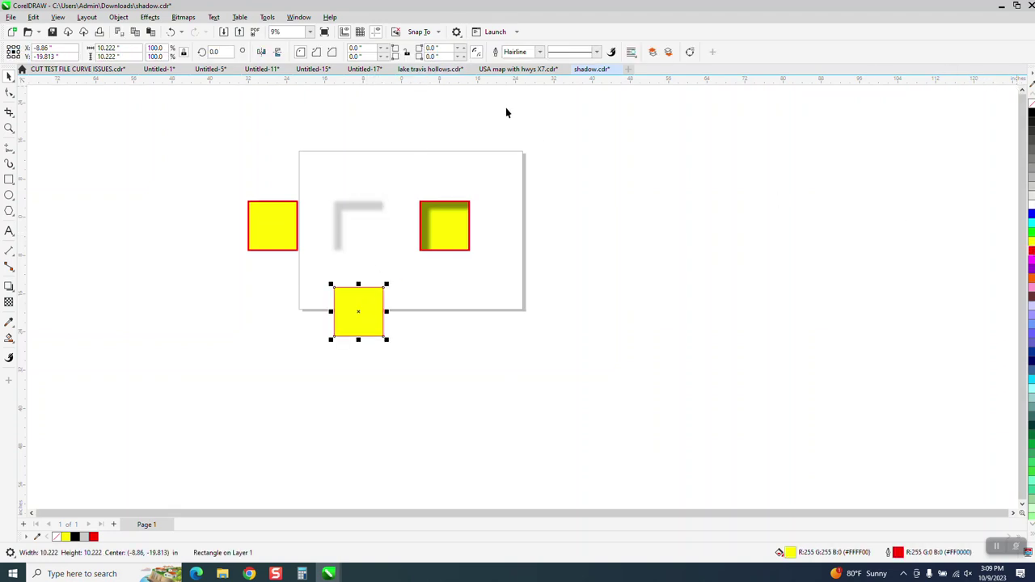
left_click(541, 54)
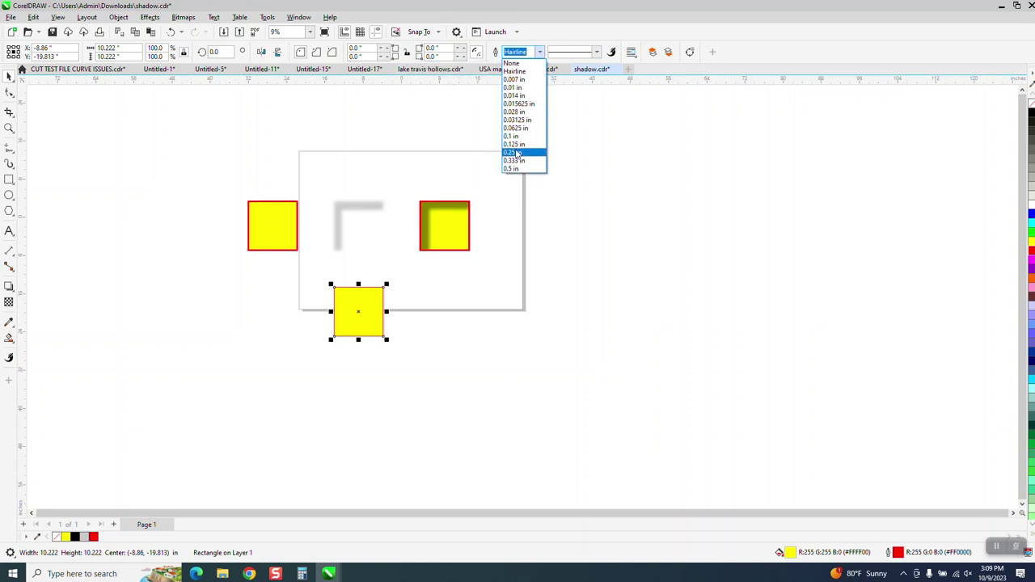
left_click(515, 154)
left_click(539, 52)
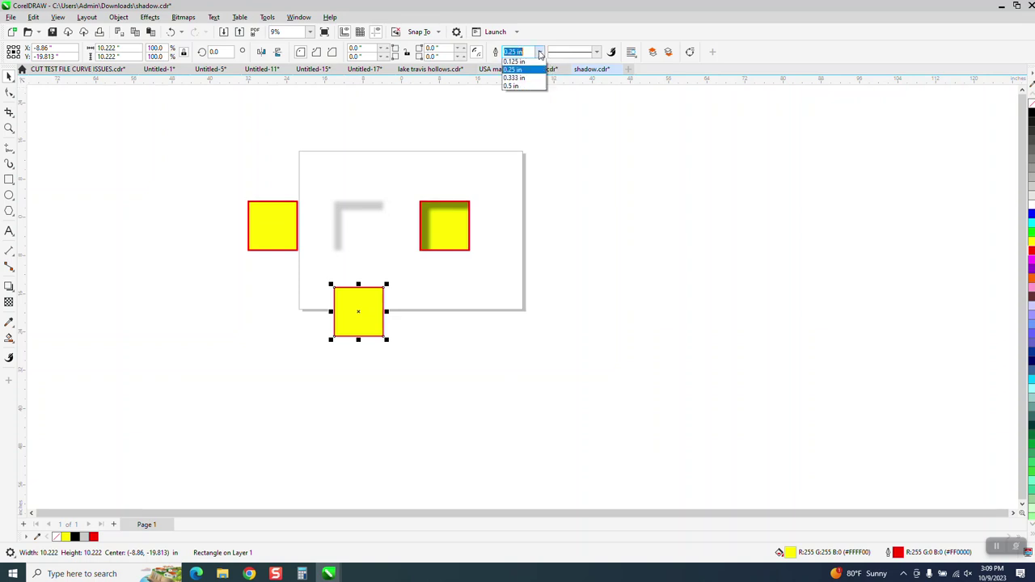
left_click(523, 161)
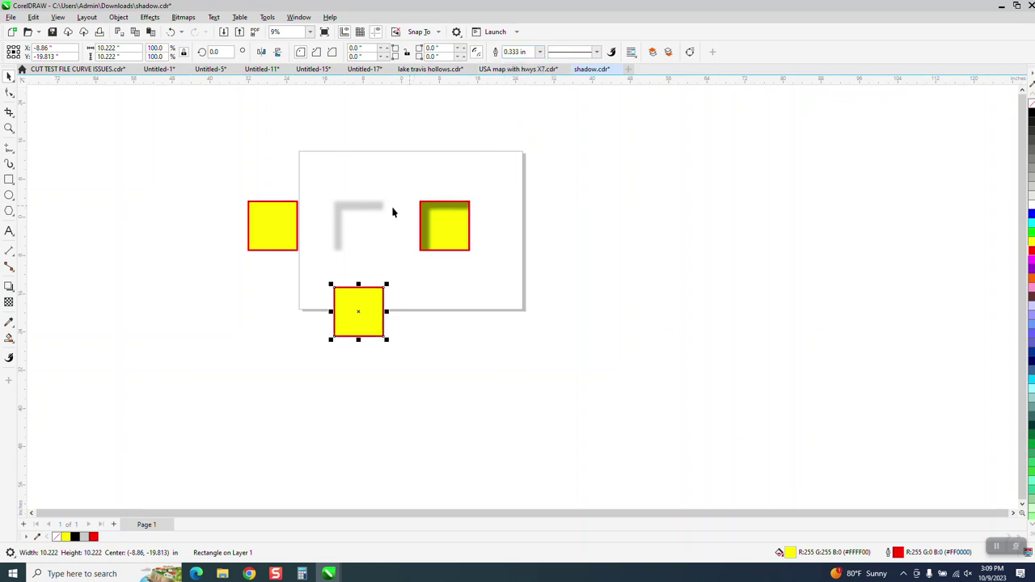
Return the yellow square to its place over the grey blurred shadow.
left_click_drag(316, 243, 444, 338)
key("ctrl+z")
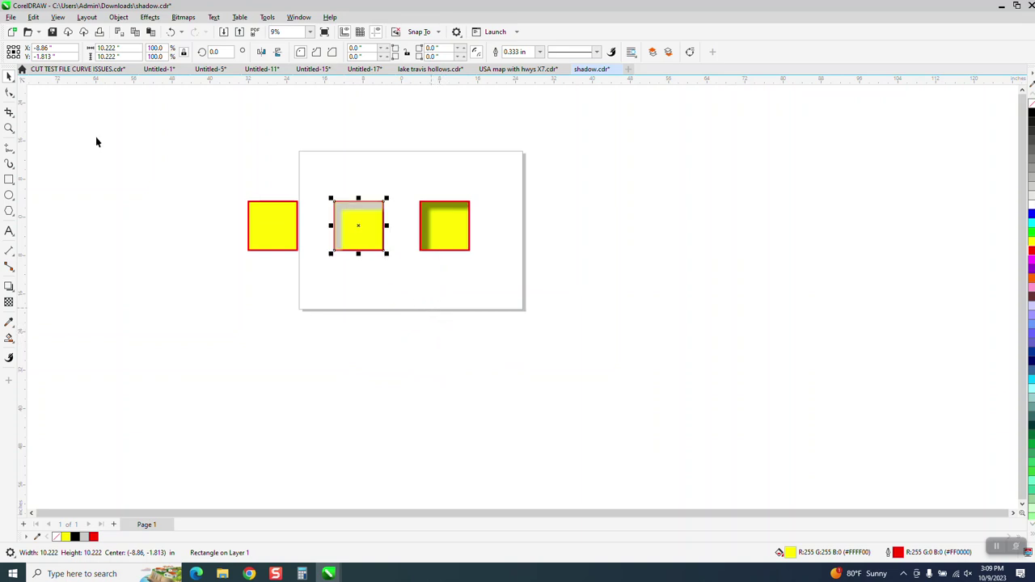
left_click(9, 128)
Zoom in and nudge the grey blurred shadow into the square's top-left corner.
left_click_drag(340, 184, 556, 282)
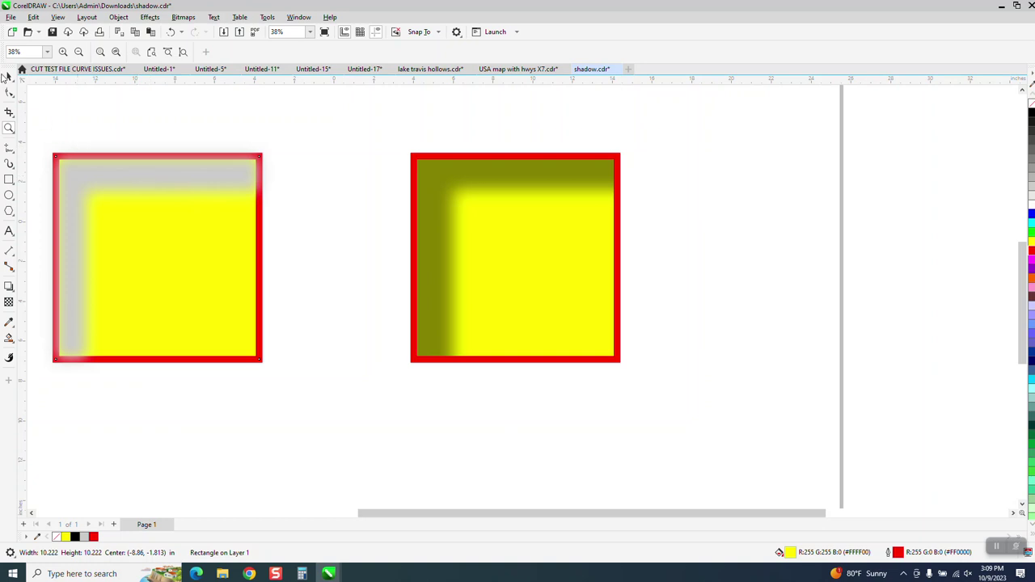
left_click(8, 77)
left_click(122, 104)
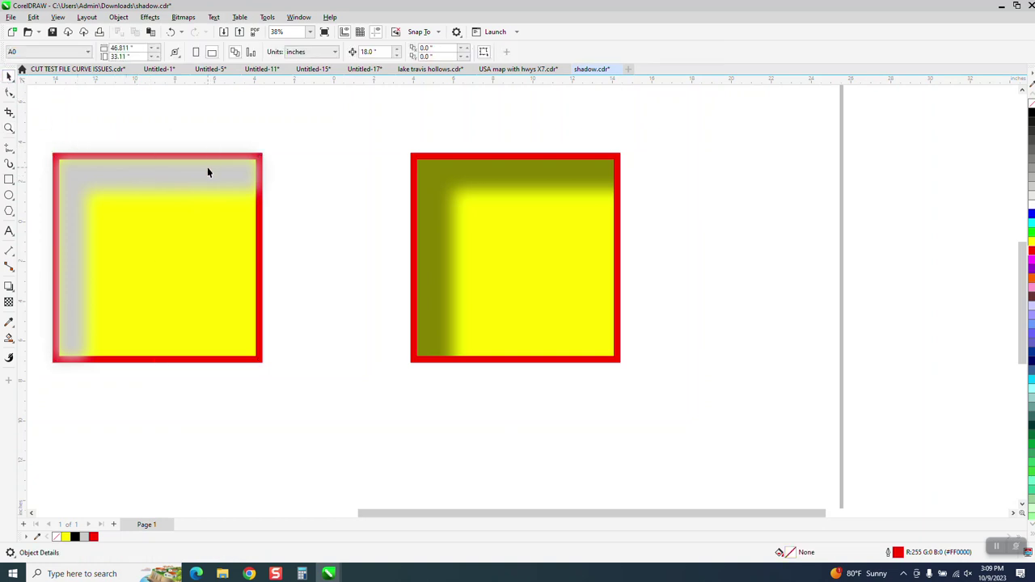
left_click(208, 169)
mouse_move(209, 171)
left_mouse_down()
mouse_move(232, 194)
mouse_move(216, 166)
mouse_move(213, 175)
left_mouse_up()
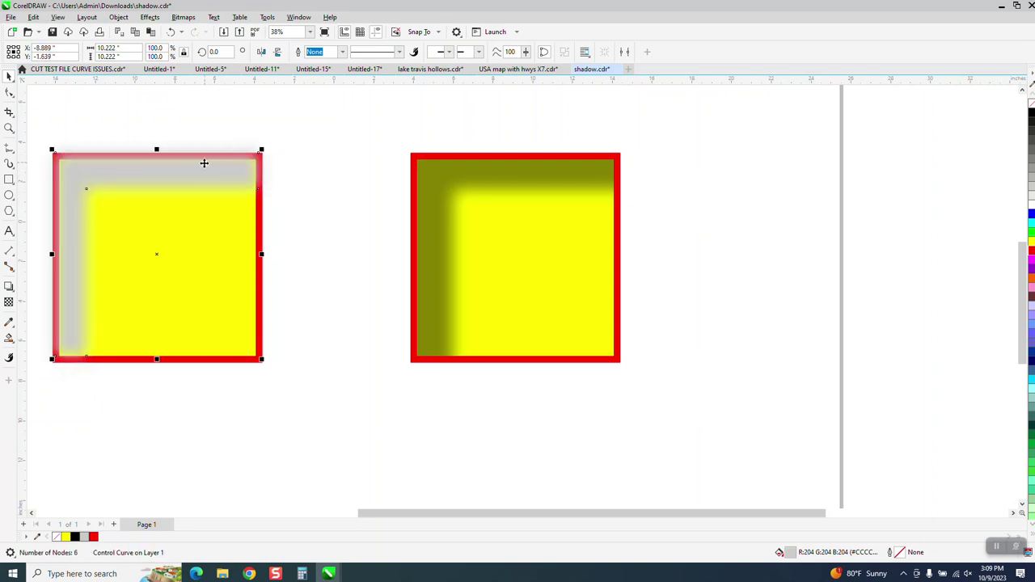
left_click_drag(205, 170, 206, 171)
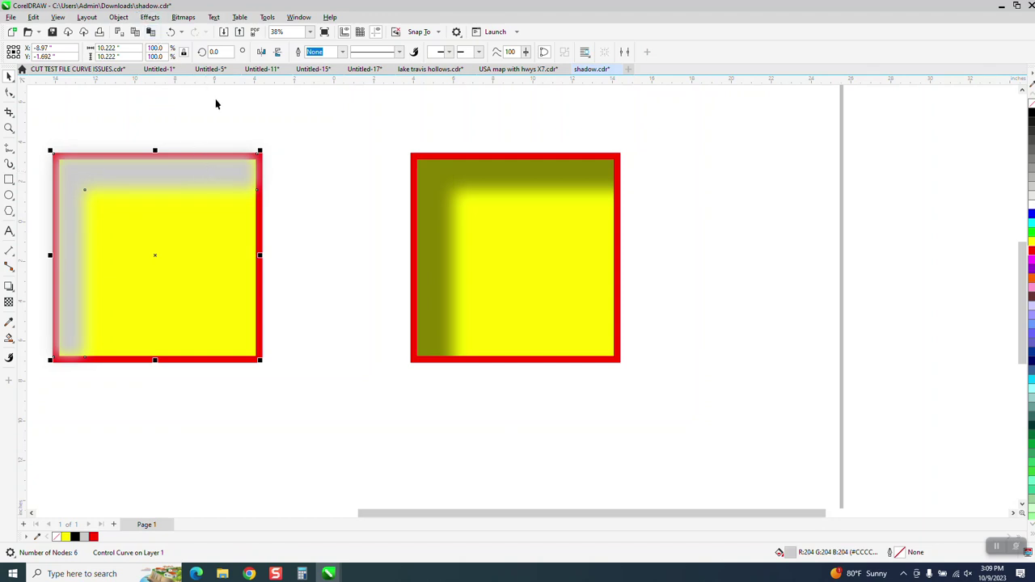
left_click(260, 119)
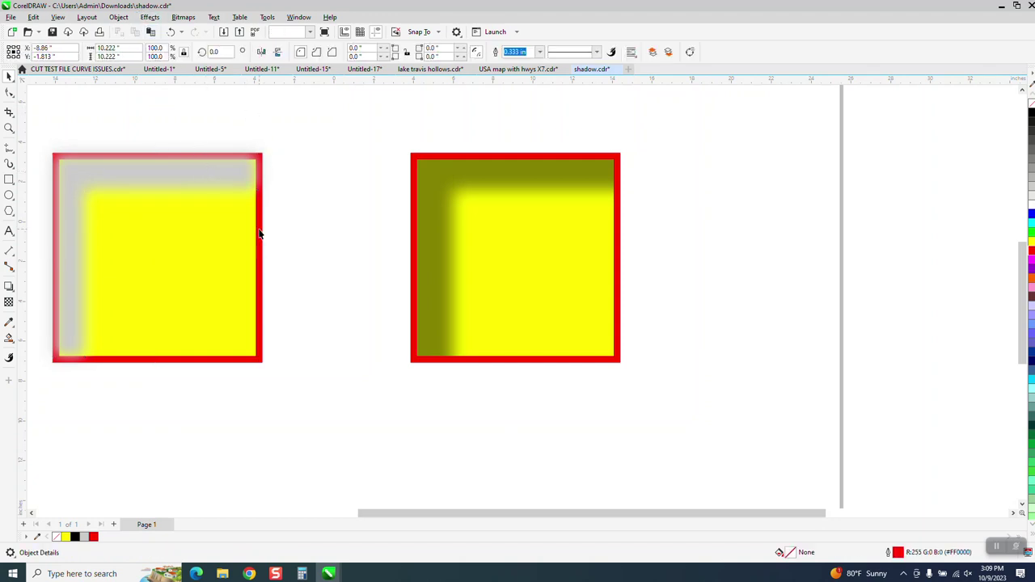
Convert the left square's red outline into its own separate curve object.
left_click(261, 233)
left_click(119, 17)
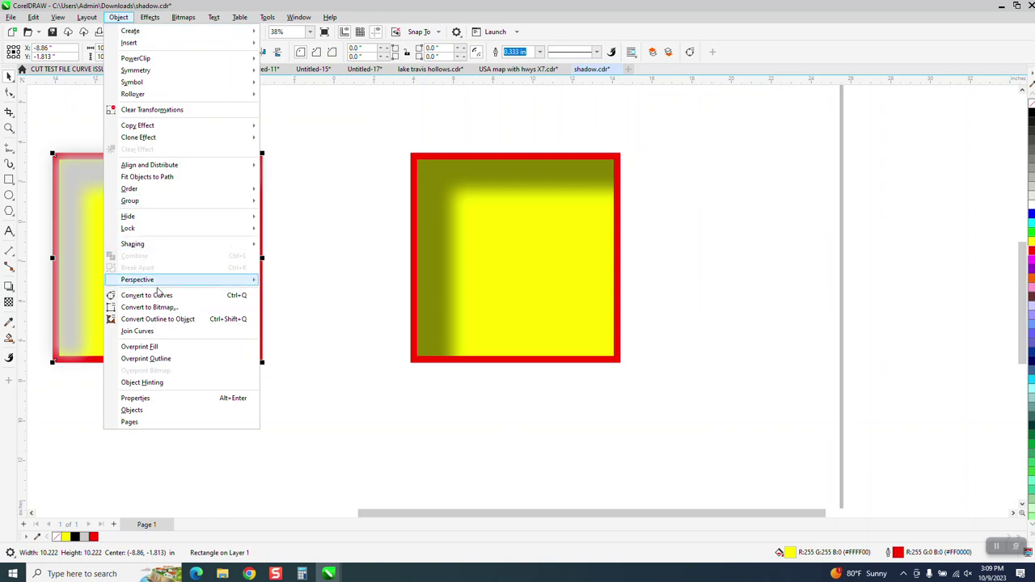
left_click(158, 319)
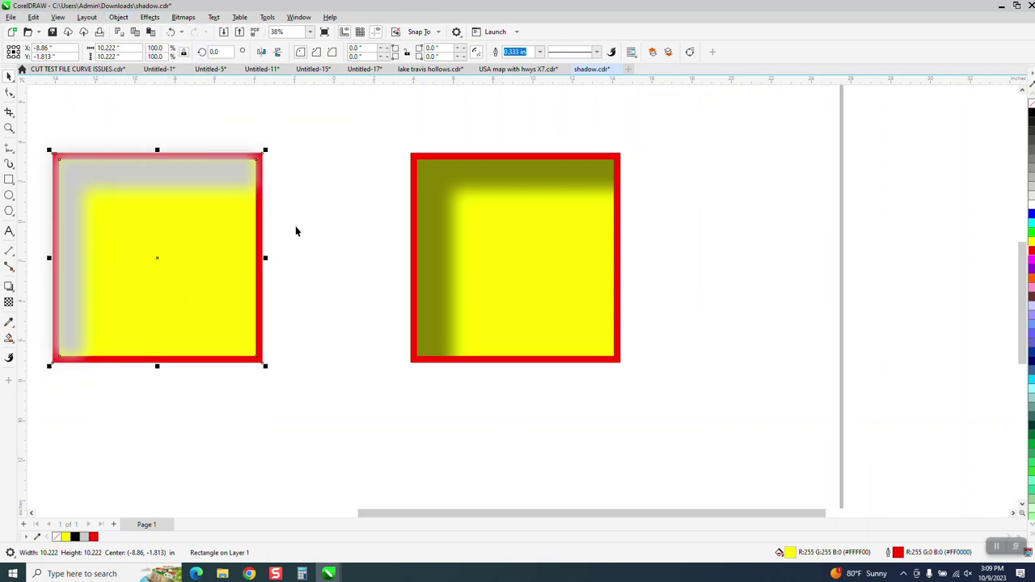
Move the new outline object to the front of the page, above the grey shadow.
left_click(119, 17)
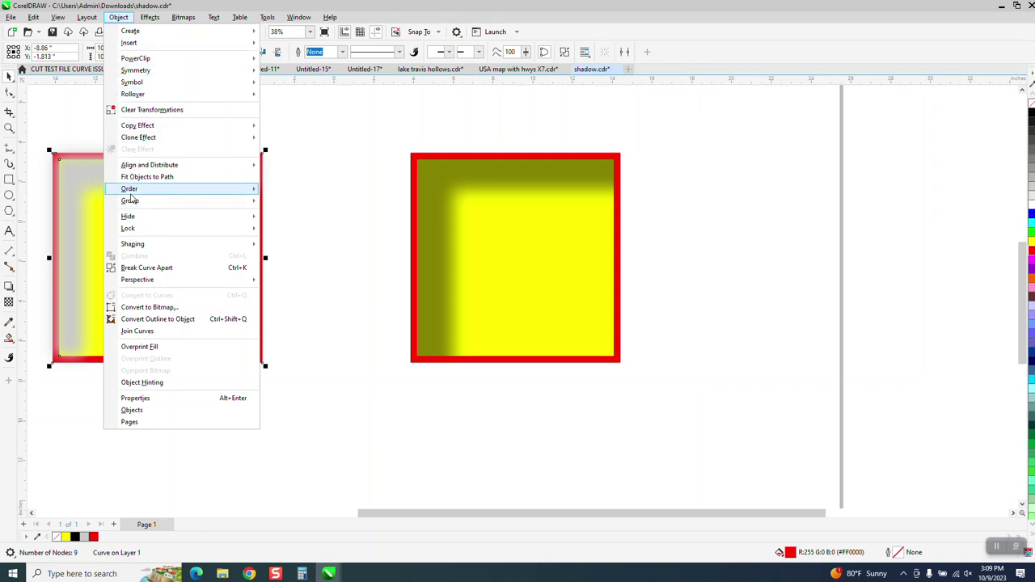
mouse_move(133, 188)
left_click(309, 193)
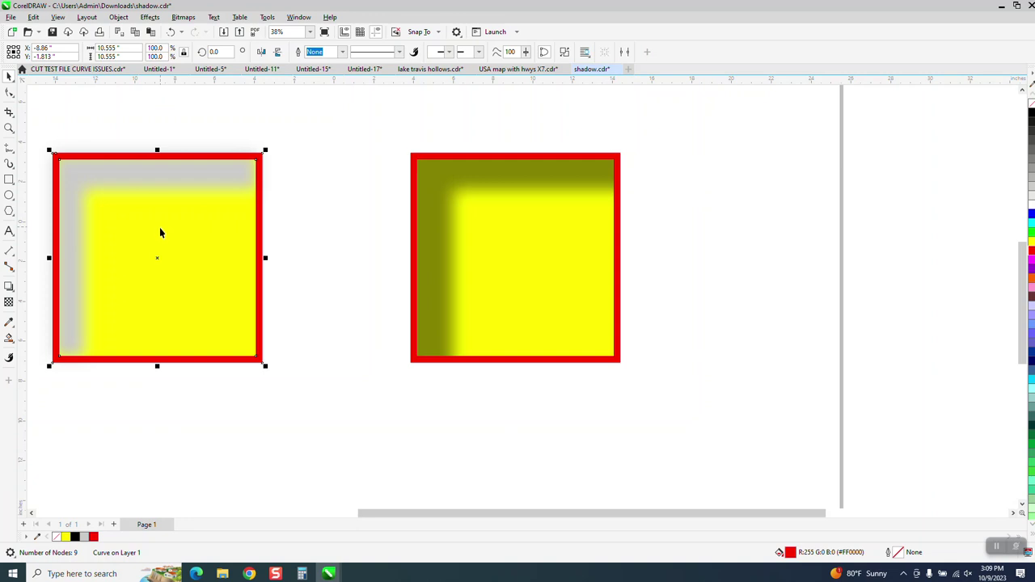
scroll(159, 285, "down", 1)
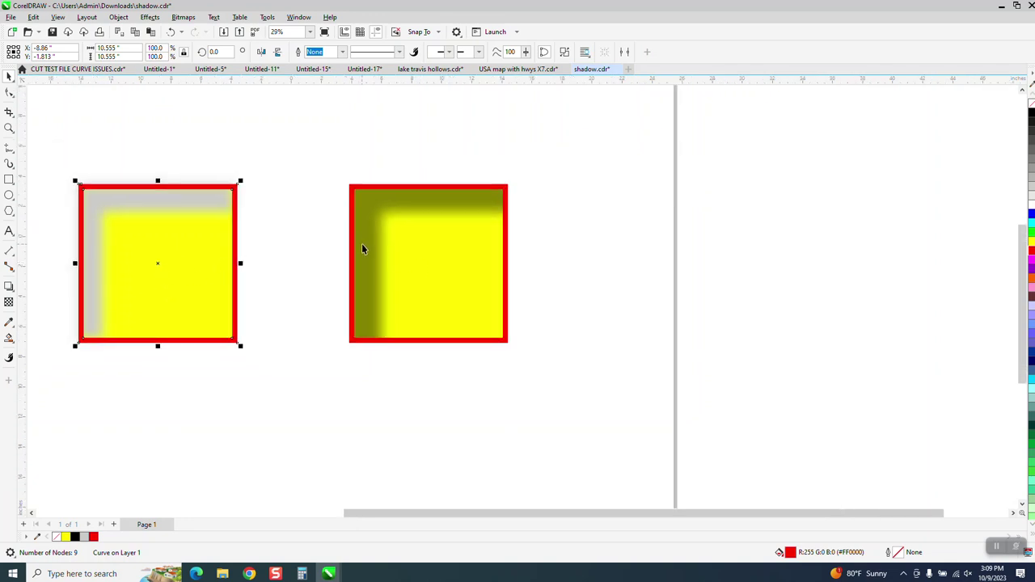
With the grey shadow shape selected and all three squares in view, switch to the Drop Shadow tool.
left_click(205, 205)
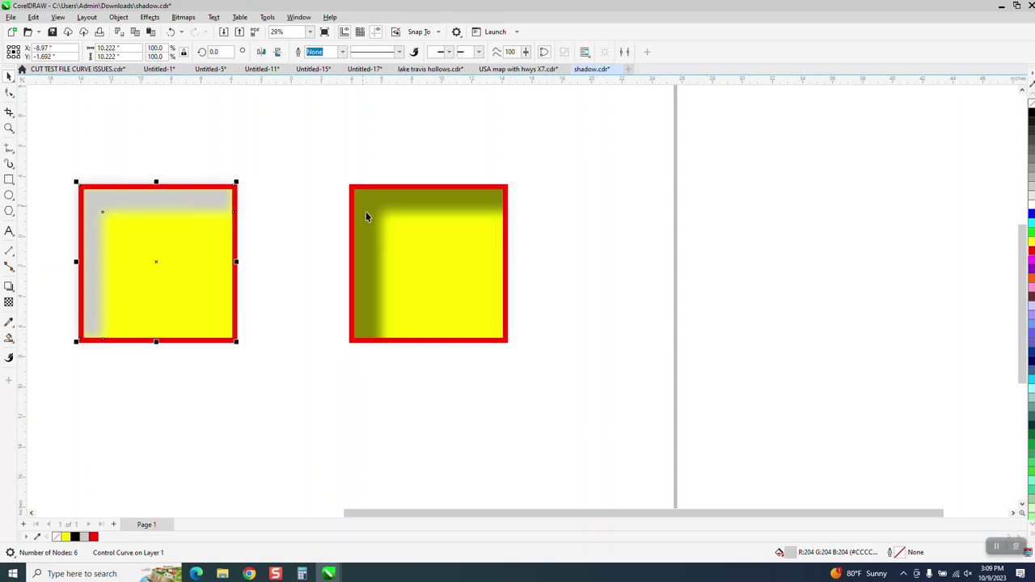
scroll(194, 206, "down", 4)
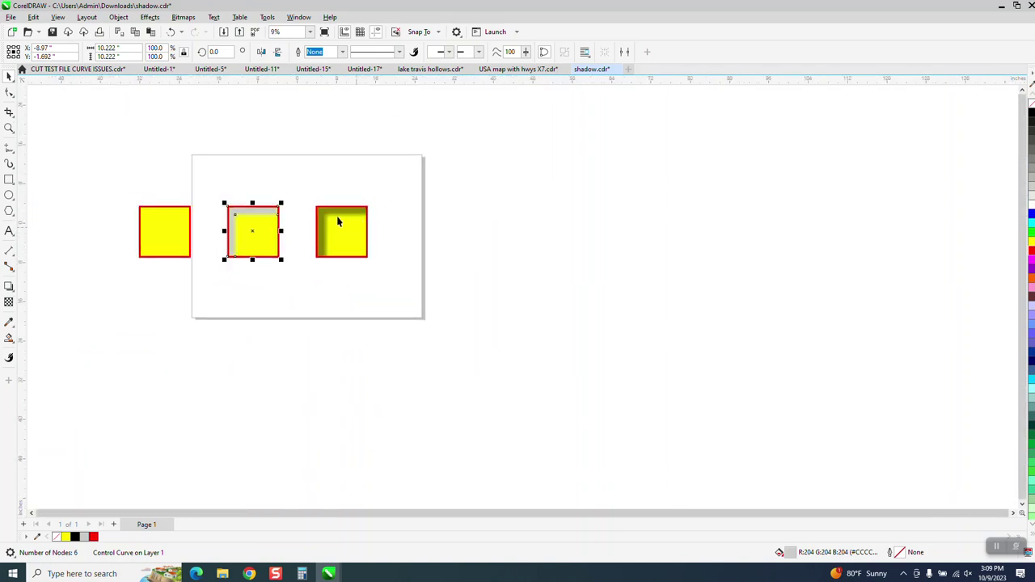
left_click(9, 286)
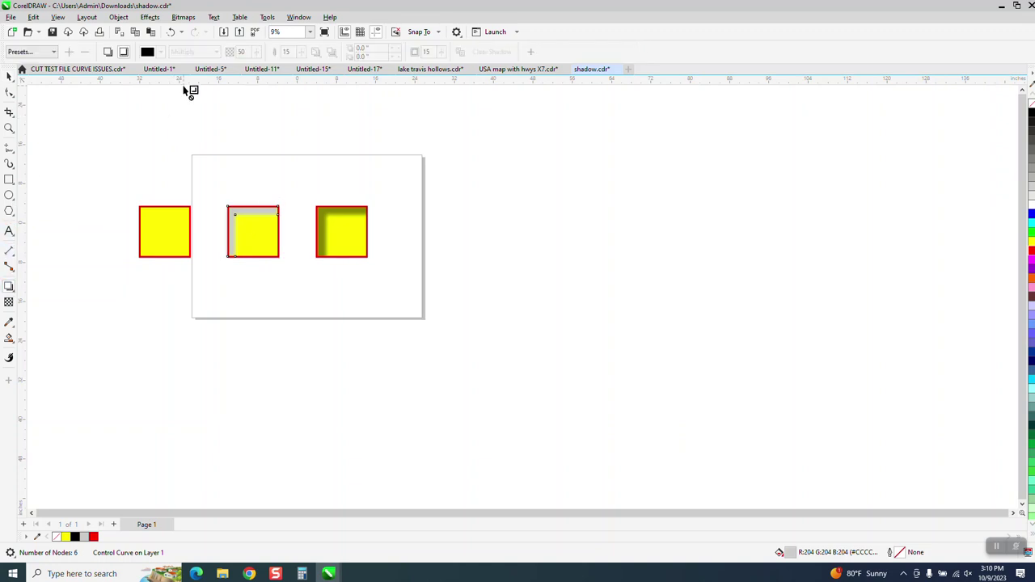